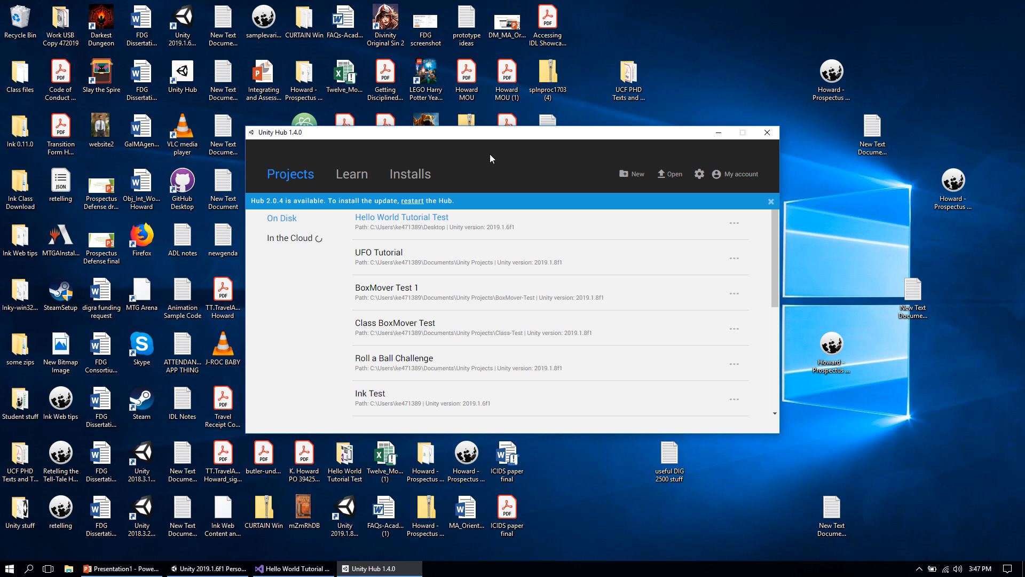
left_click_drag(490, 133, 534, 162)
left_click(337, 509)
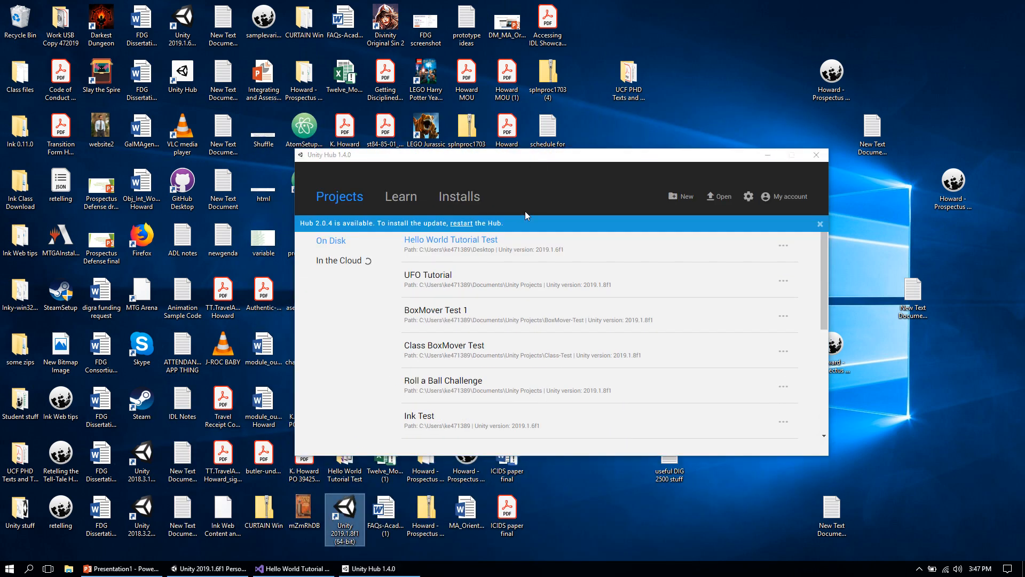
left_click(527, 160)
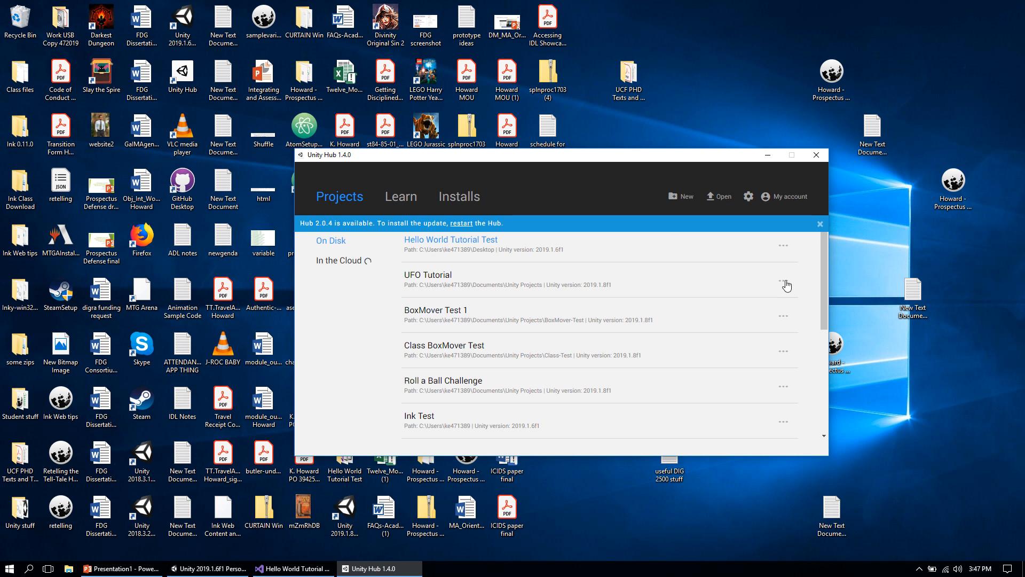
left_click_drag(823, 282, 836, 265)
Step: Start a new Unity project and name it "Hello World"
left_click(686, 201)
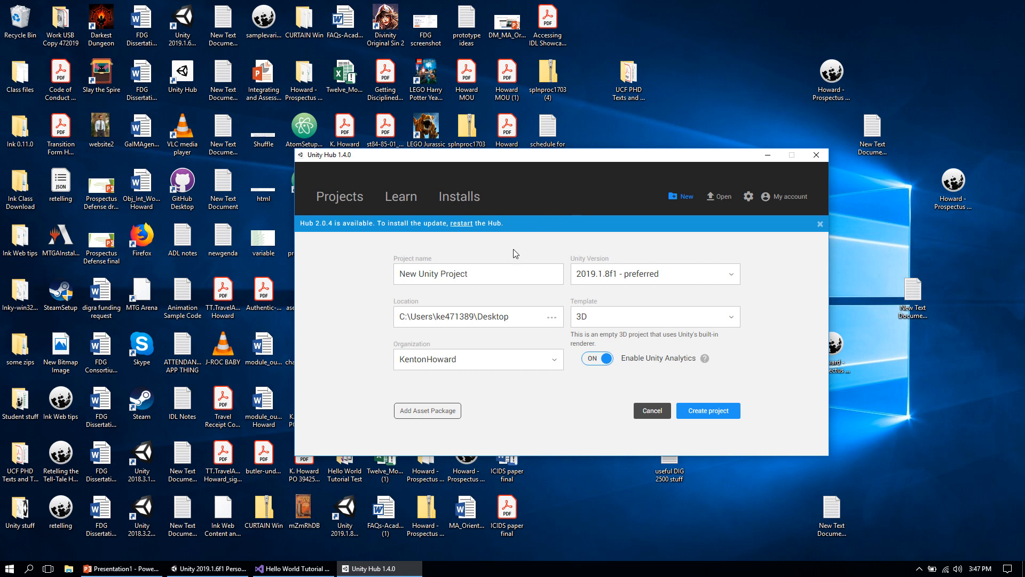
left_click(487, 276)
key("BackSpace")
key("BackSpace")
key("BackSpace")
key("BackSpace")
key("BackSpace")
key("BackSpace")
key("BackSpace")
key("BackSpace")
key("BackSpace")
key("BackSpace")
key("BackSpace")
key("BackSpace")
key("BackSpace")
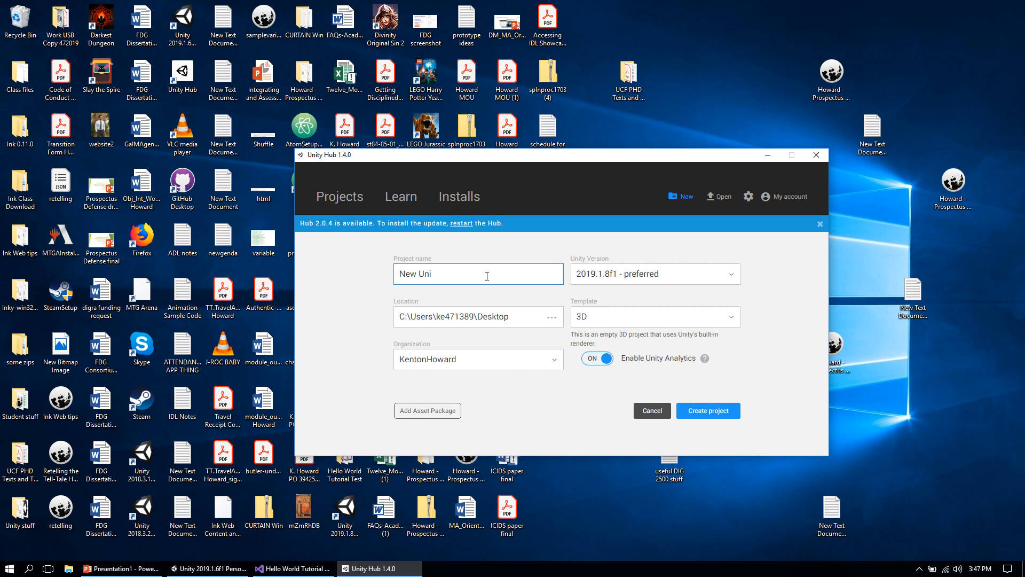
key("BackSpace")
key("BackSpace")
key("BackSpace")
type("Hello World")
Step: Create a folder named "Hello World Tutorial" inside the Desktop's "Unity stuff" folder and choose it as the project location
left_click(552, 319)
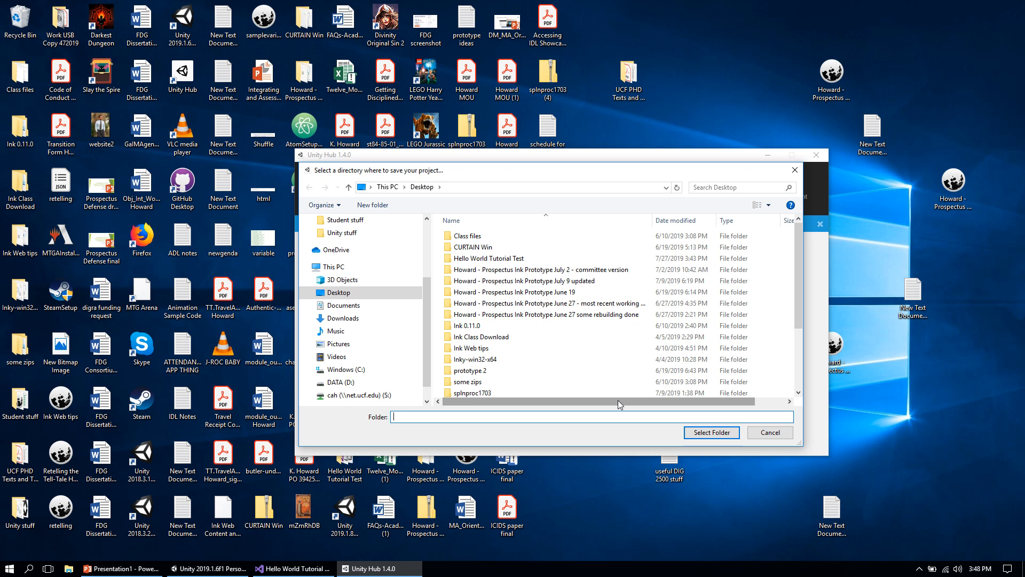
left_click_drag(798, 286, 810, 368)
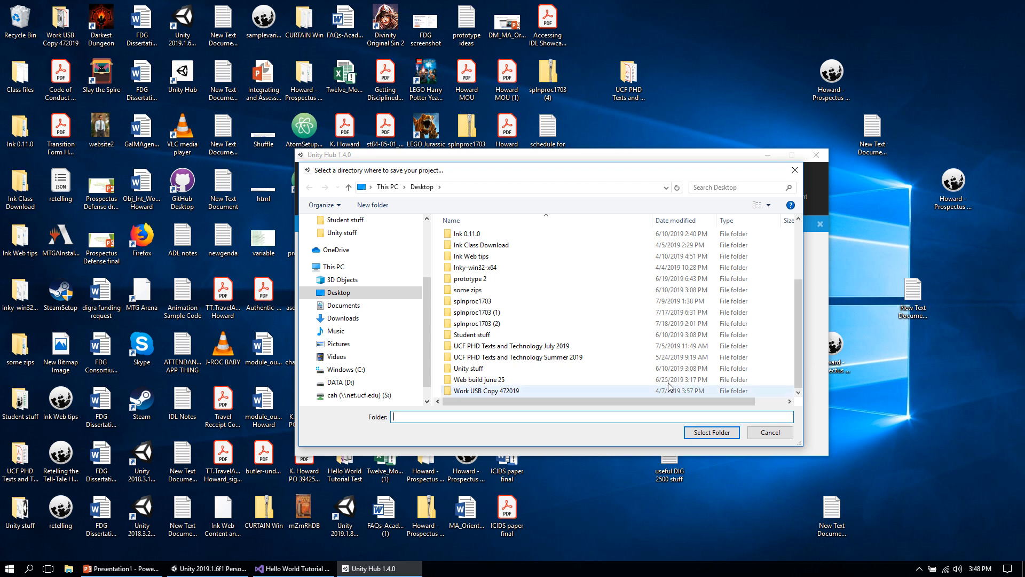
double_click(543, 369)
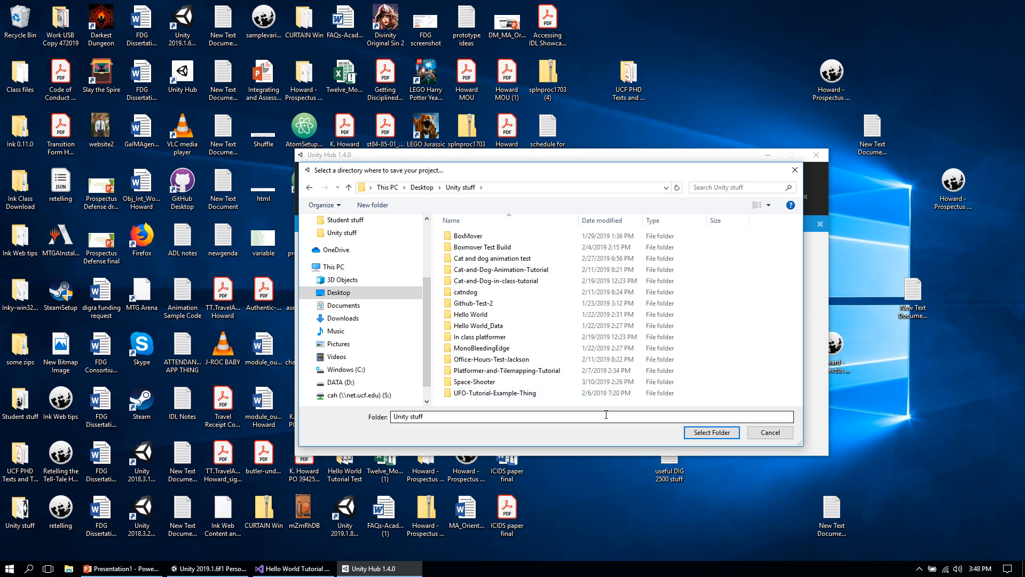
right_click(716, 339)
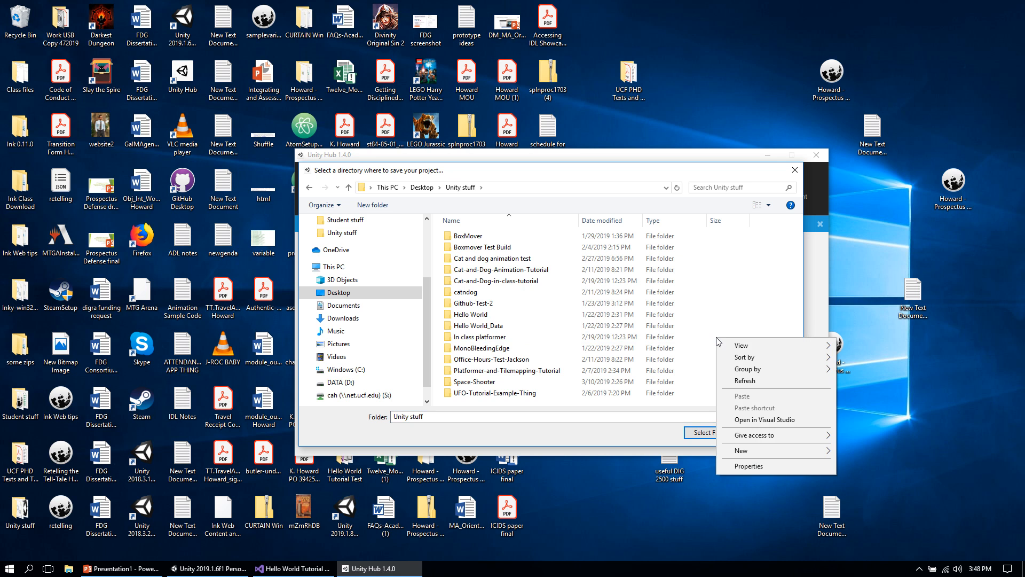
mouse_move(776, 453)
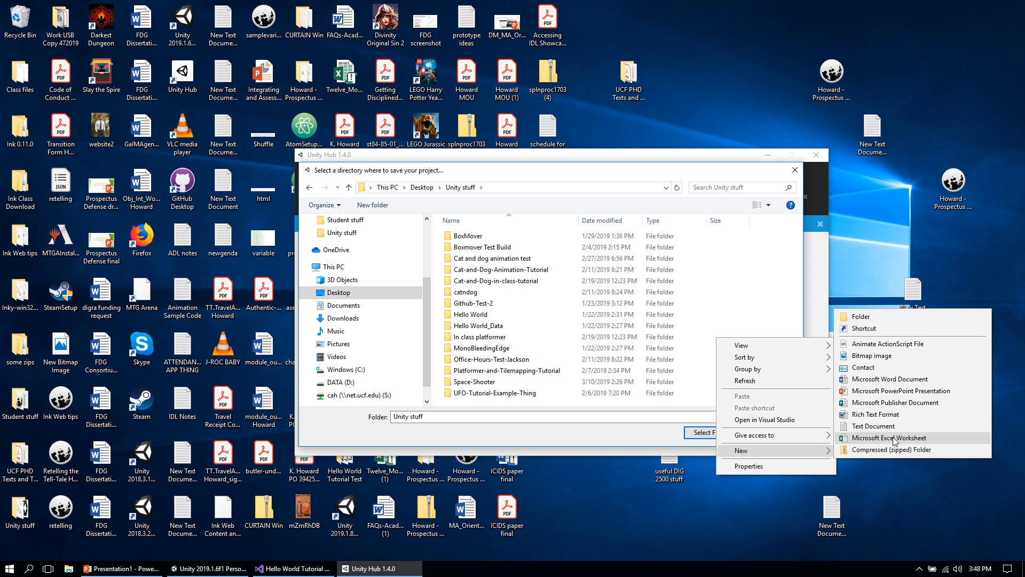
left_click(898, 316)
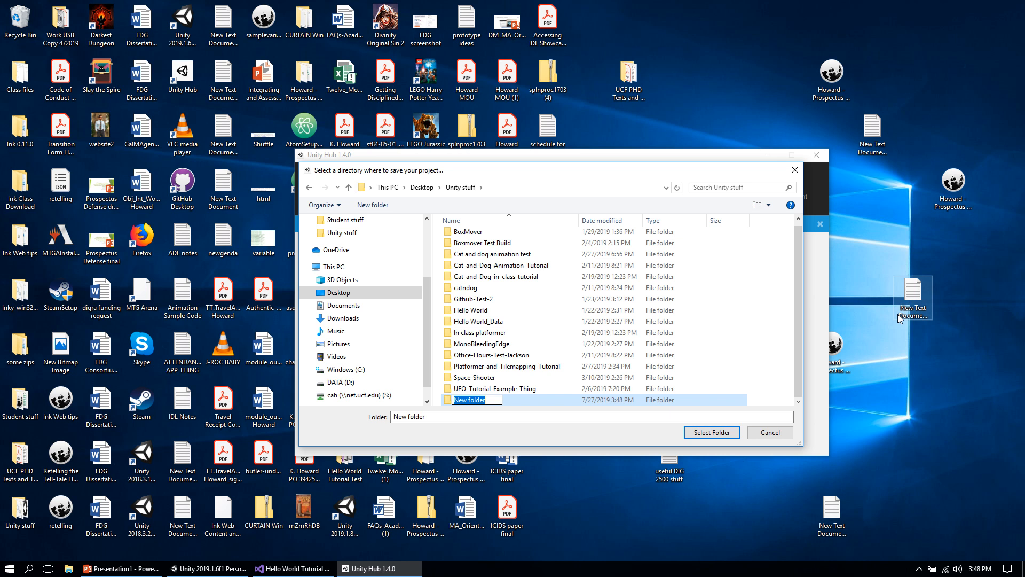
type("Hello World Tutorial")
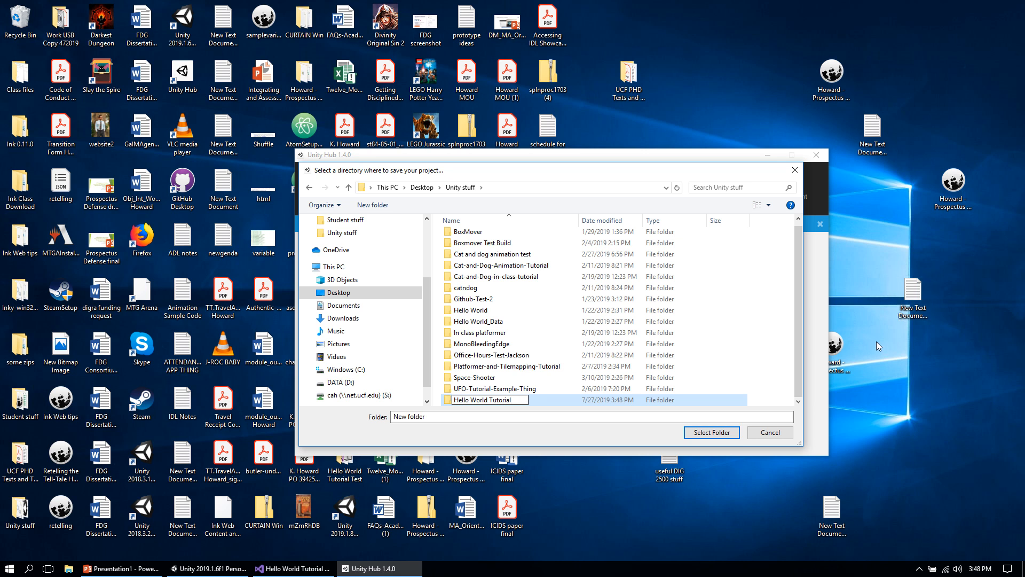
key("Return")
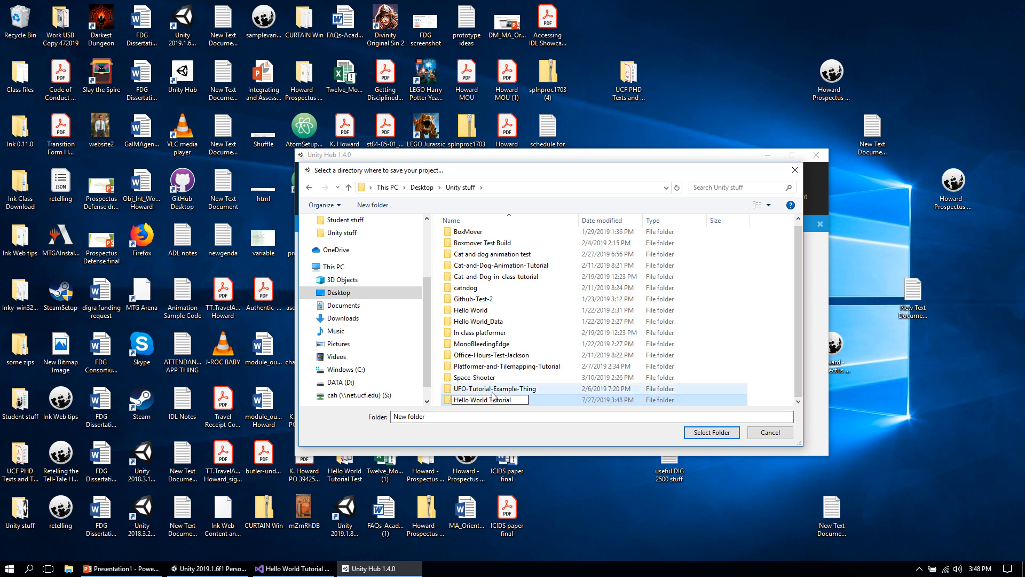
left_click(713, 433)
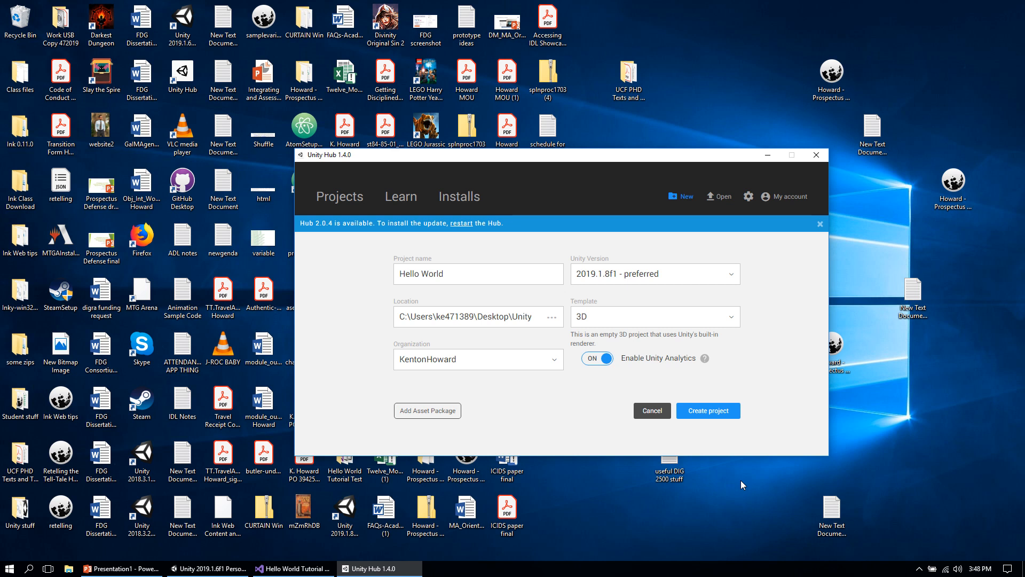
Step: Choose the 2D template for the project and create the project
left_click(610, 317)
left_click(612, 315)
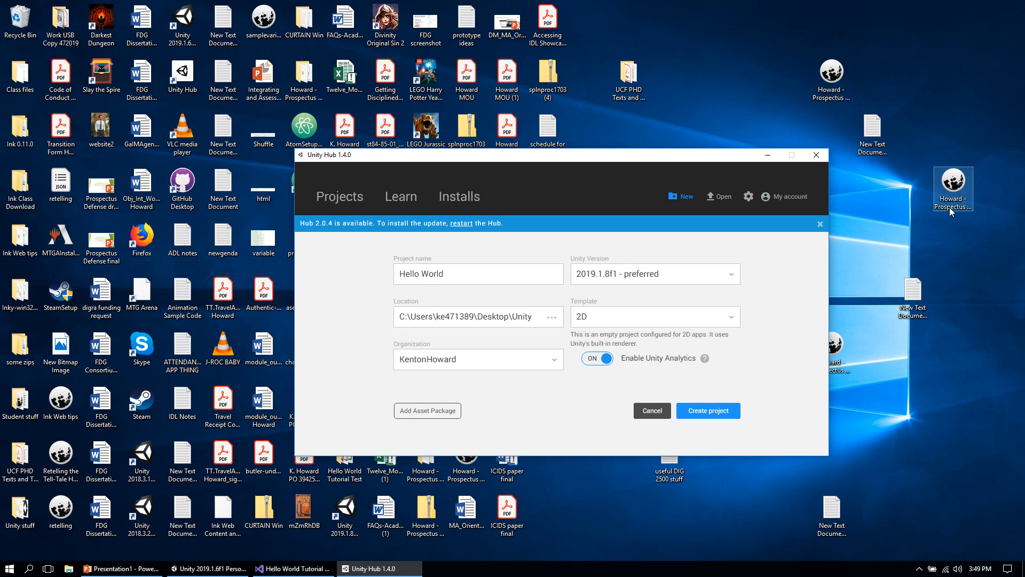
left_click(690, 326)
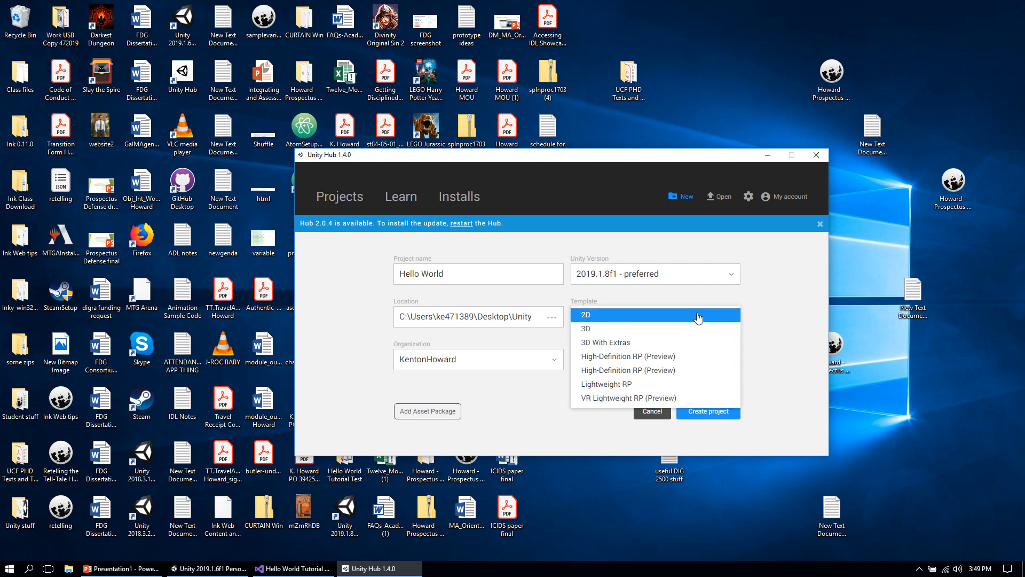
left_click(700, 315)
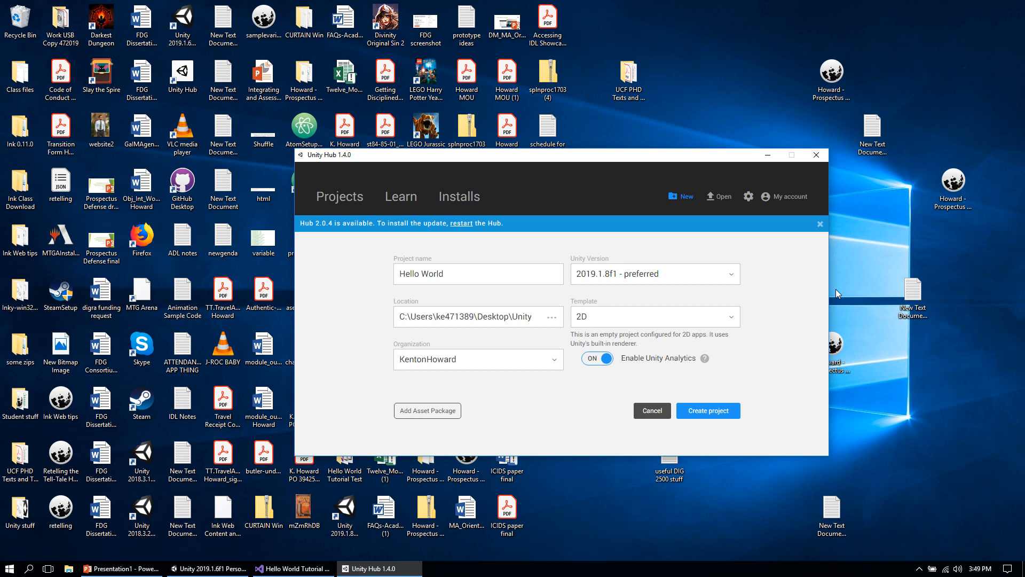
left_click(702, 412)
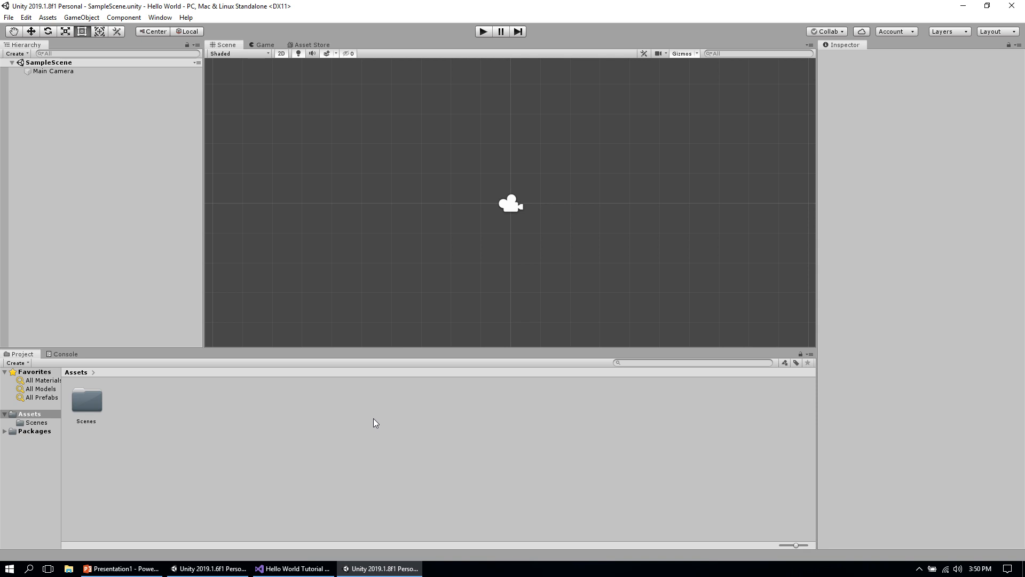
Step: Examine the target platform options for PC, Mac & Linux Standalone in the Build Settings, and close them without changes
left_click(8, 18)
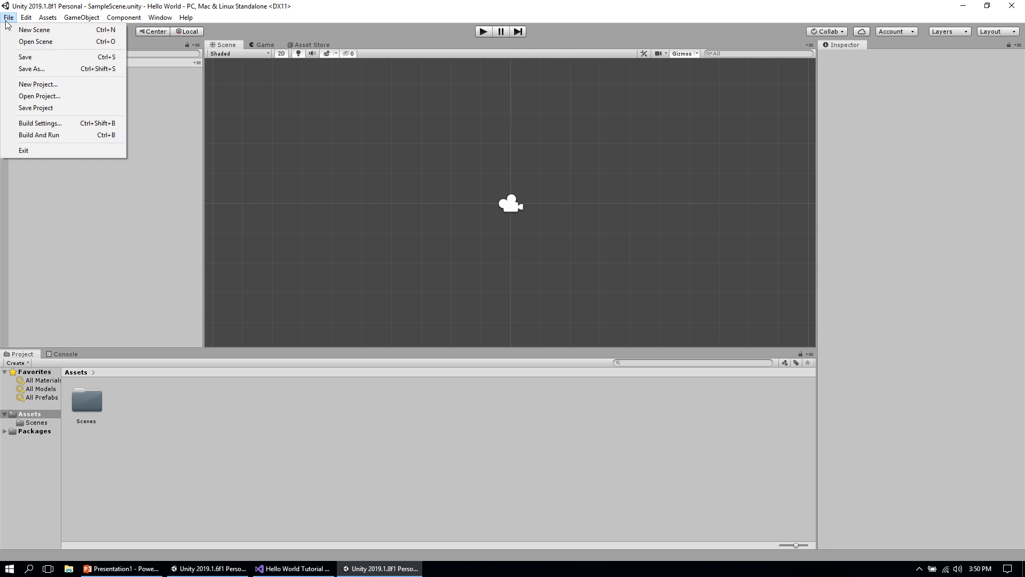
left_click(38, 123)
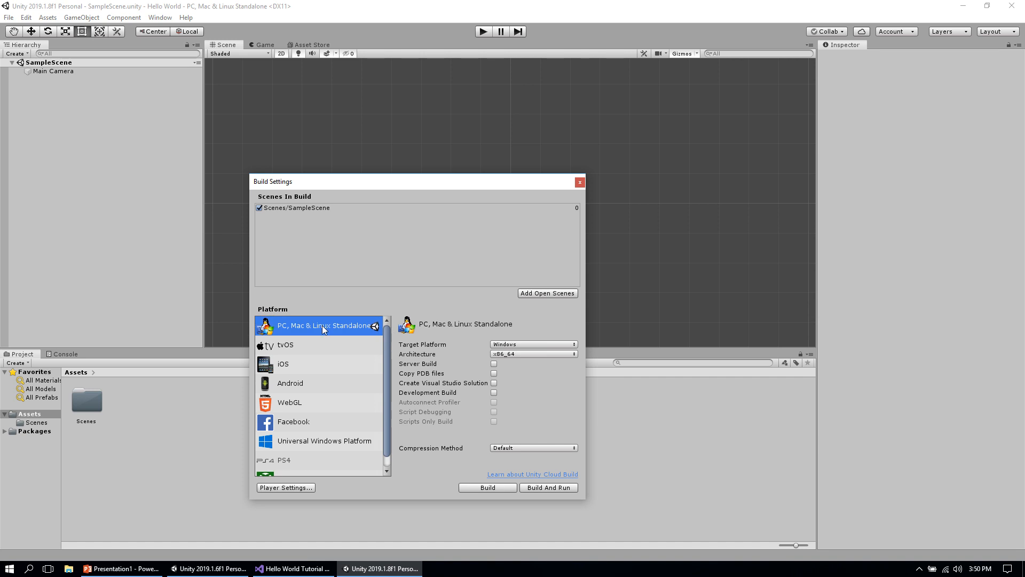
left_click(509, 344)
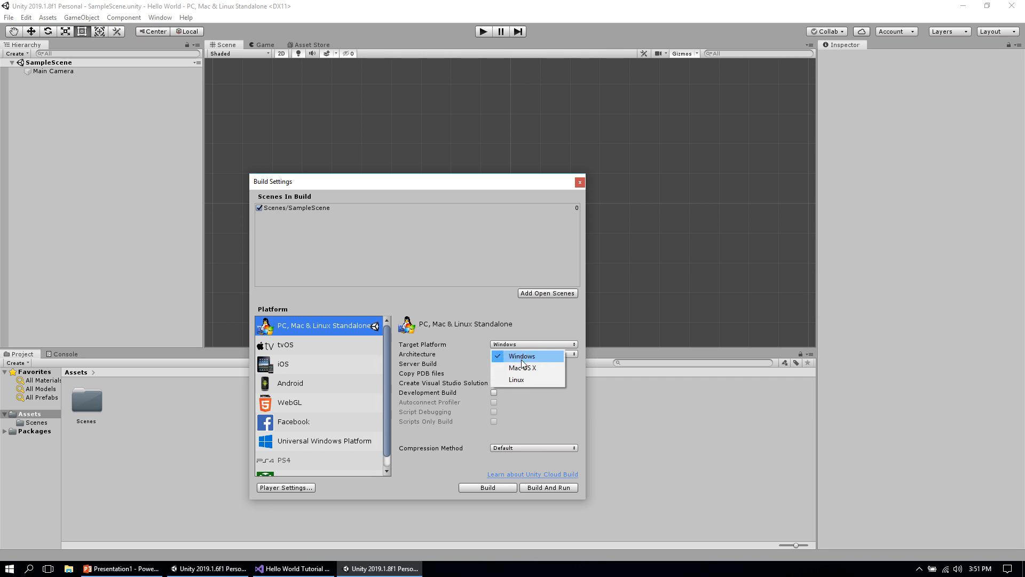
left_click(495, 305)
left_click(503, 345)
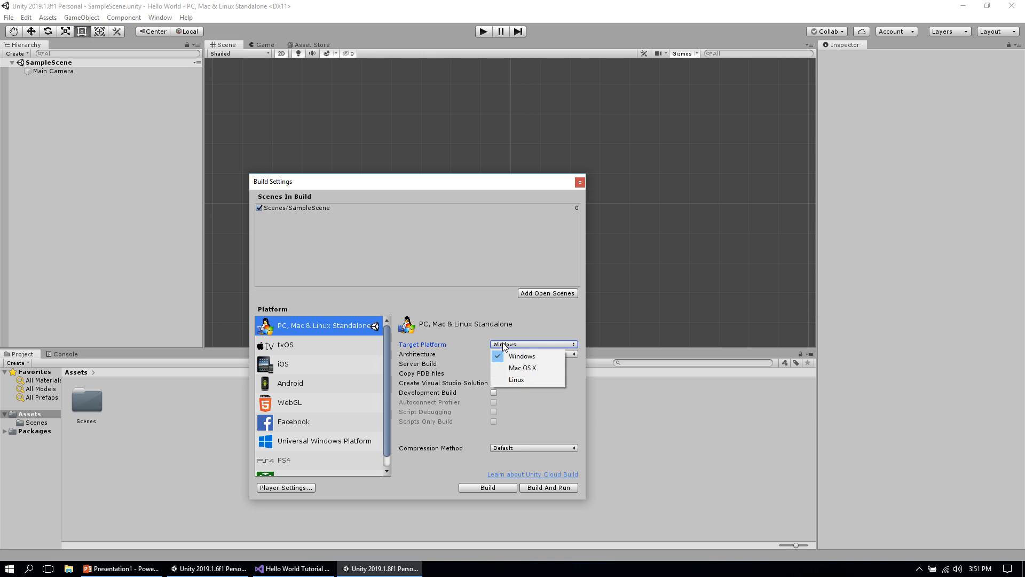
left_click(484, 267)
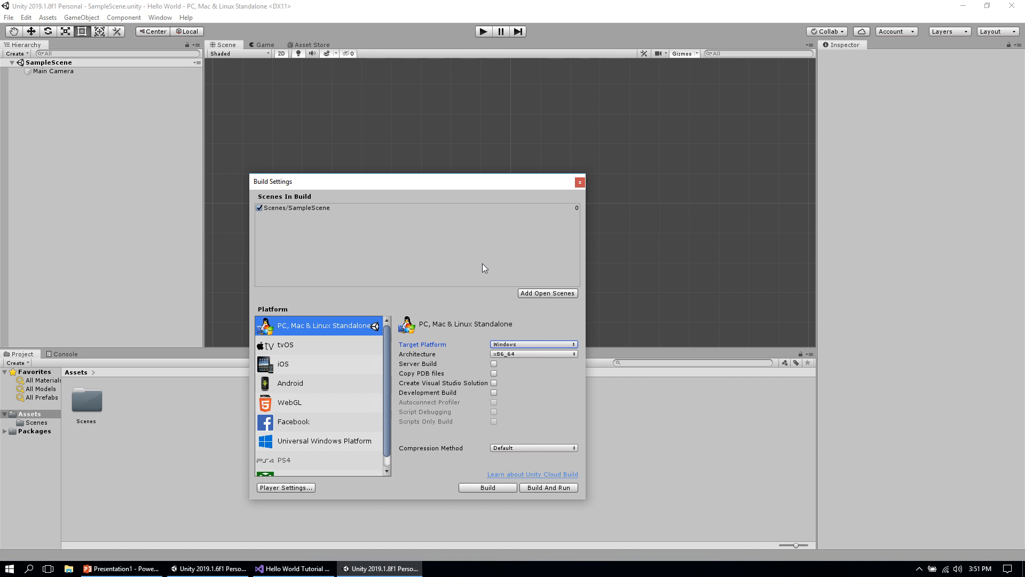
left_click(580, 183)
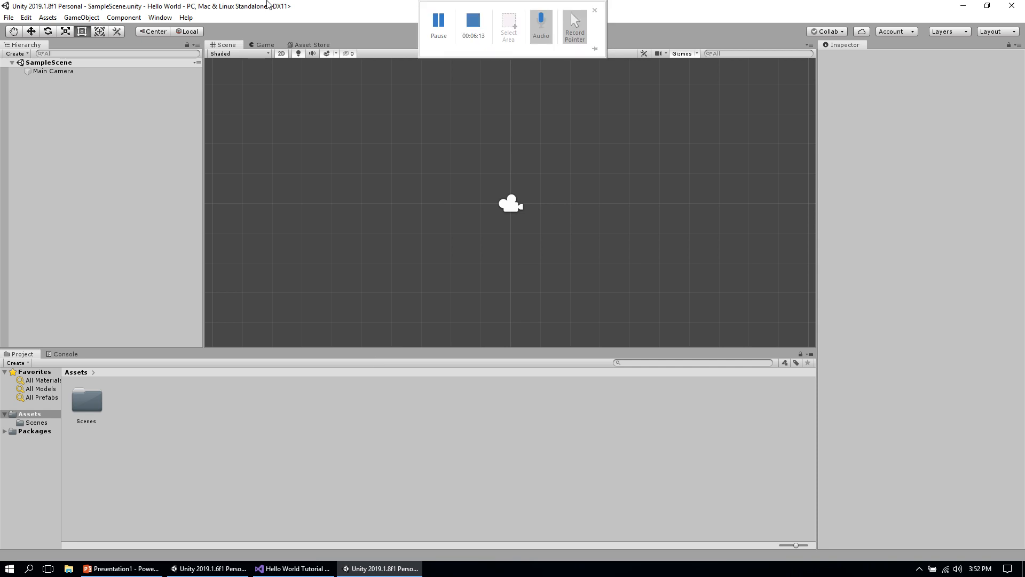
Step: Add a UI Text object to the sample scene
left_click(81, 17)
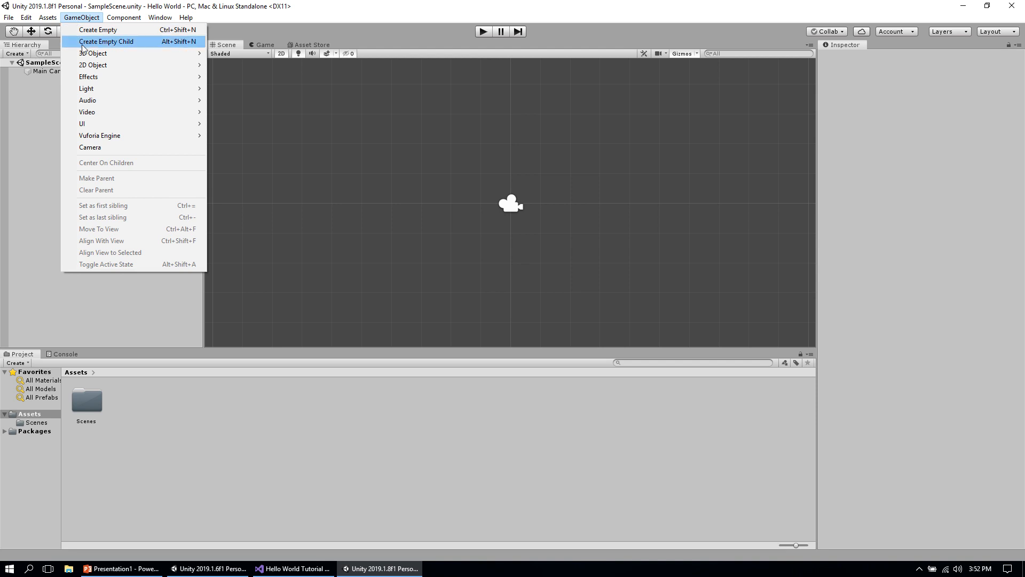
mouse_move(94, 125)
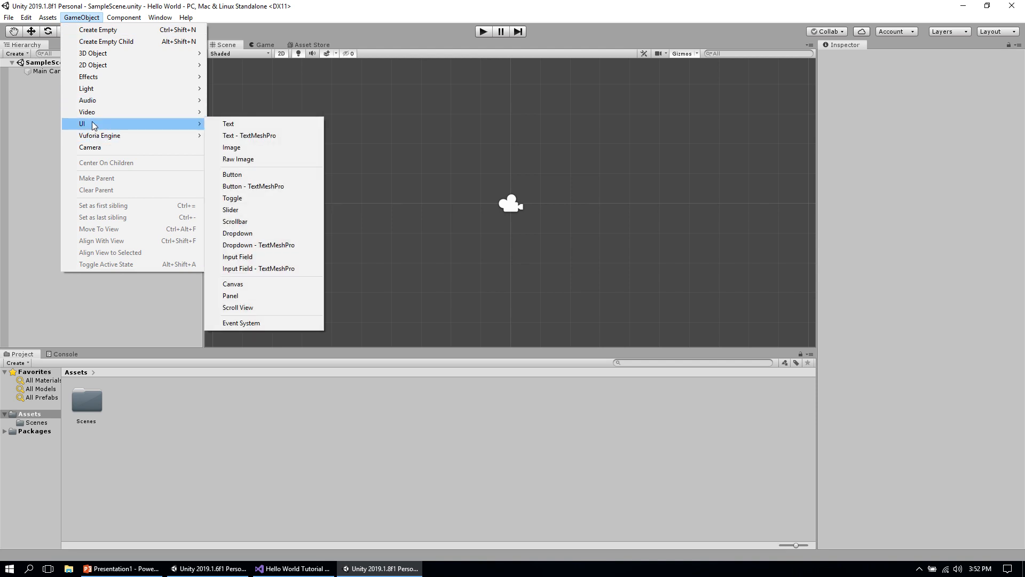
left_click(230, 126)
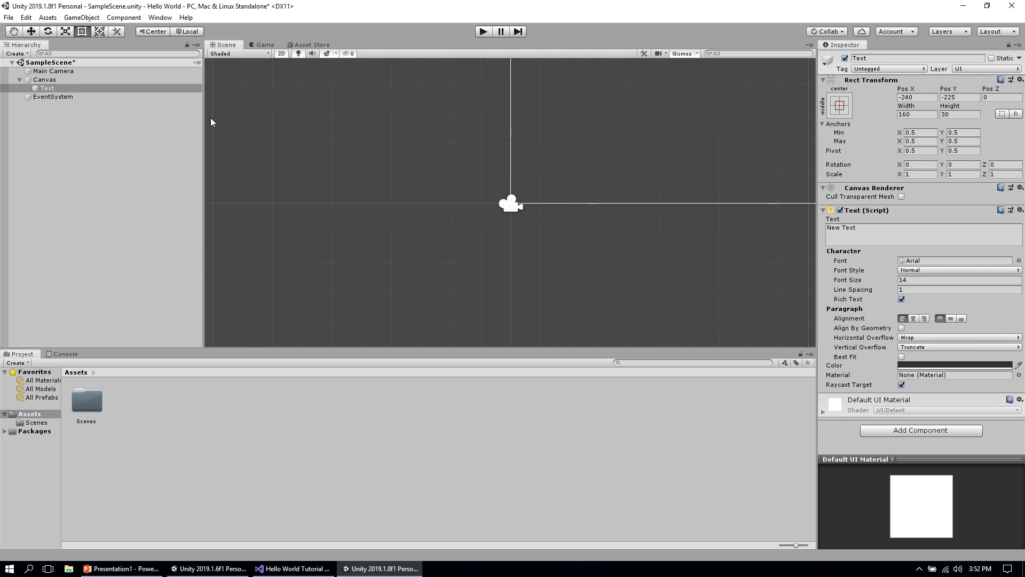
Step: Examine the properties of the EventSystem, Canvas and Text objects, and compare the Scene view with the Game view
left_click(56, 96)
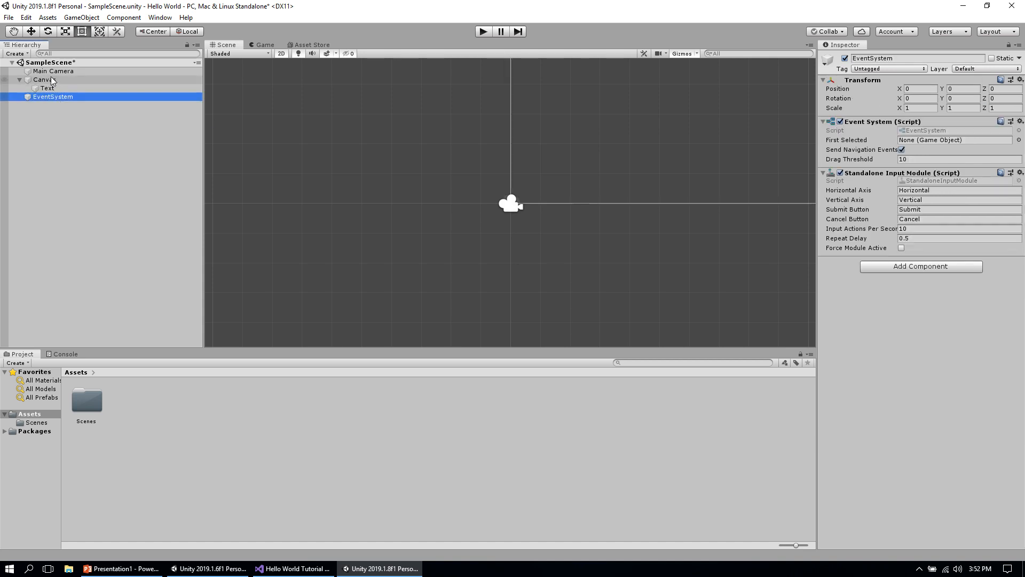
left_click(51, 79)
left_click(47, 88)
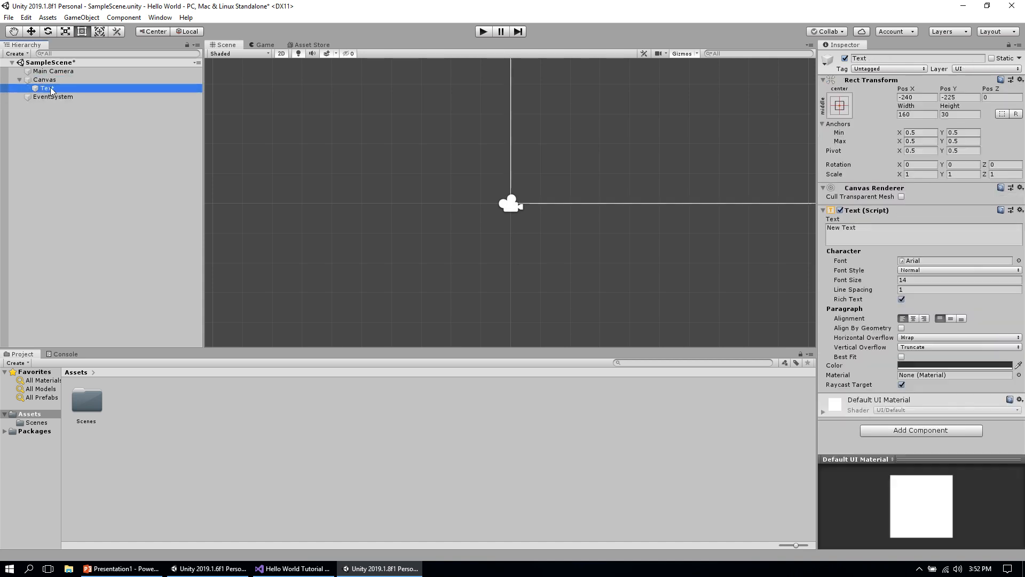
left_click(47, 101)
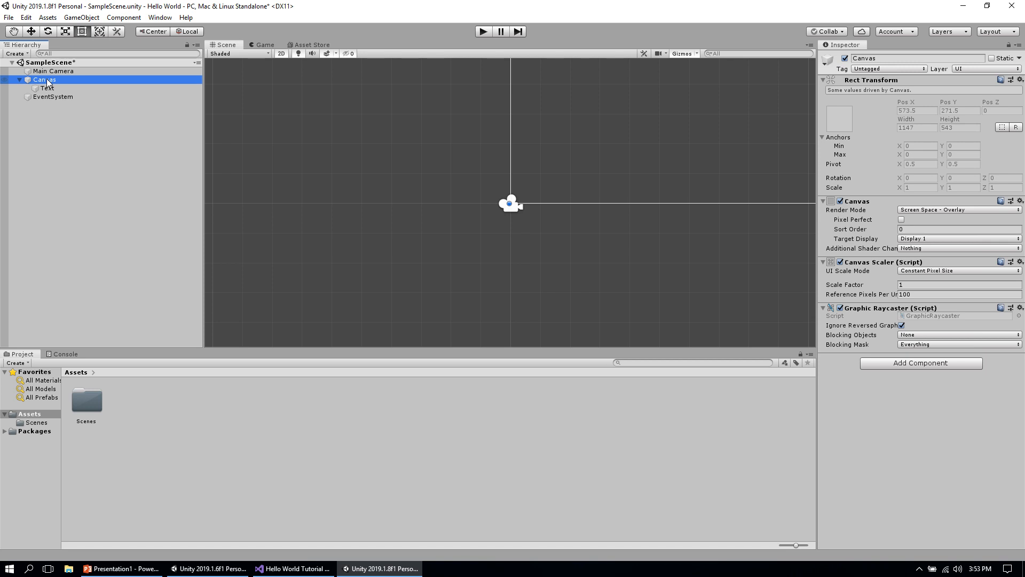
left_click(47, 89)
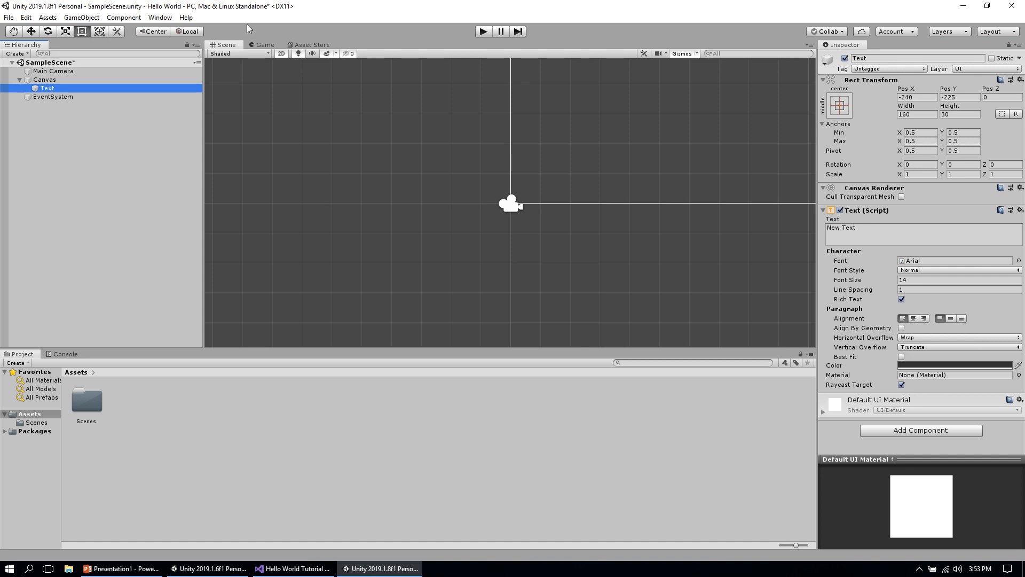
left_click(254, 44)
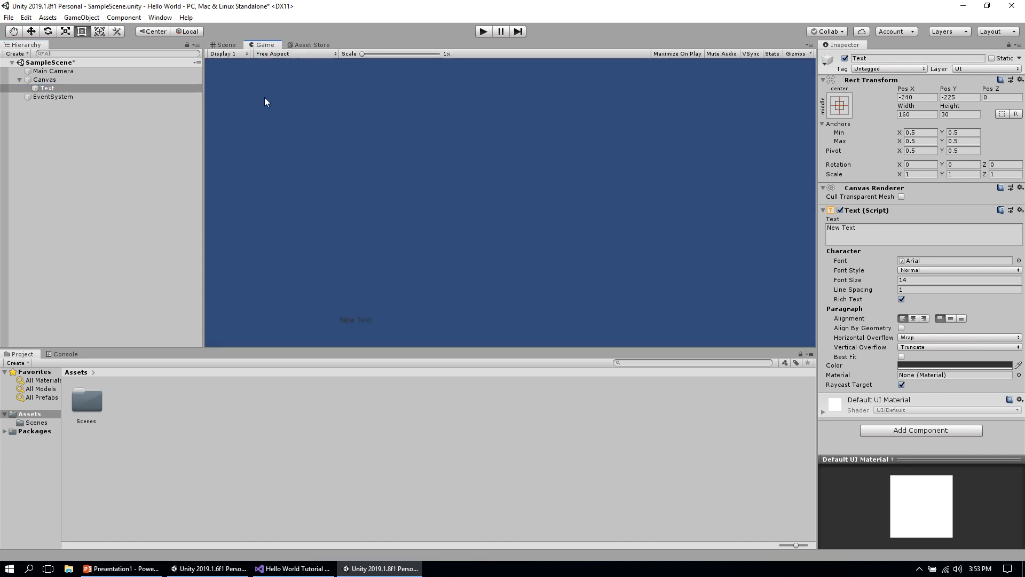
left_click(223, 45)
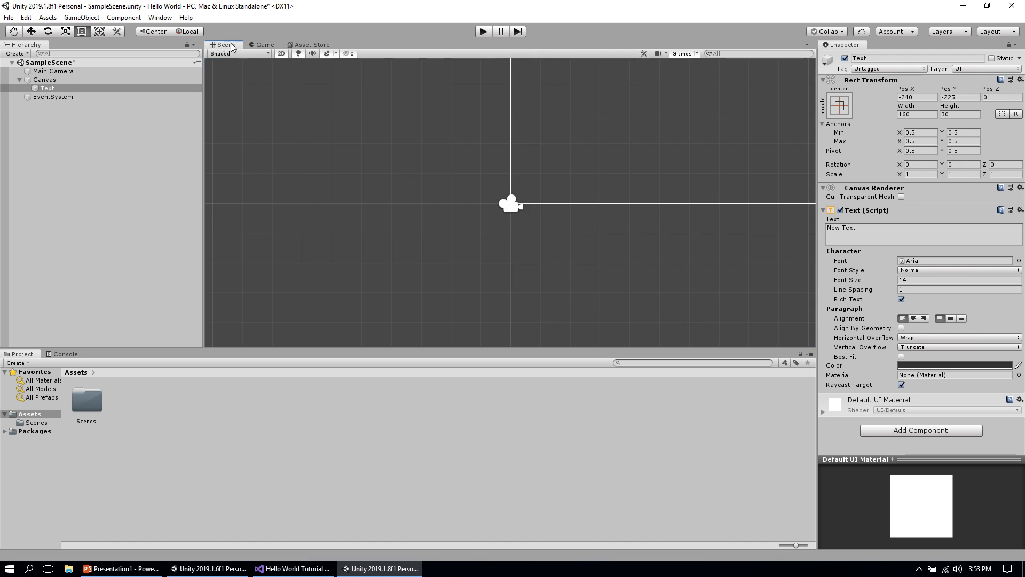
left_click(260, 45)
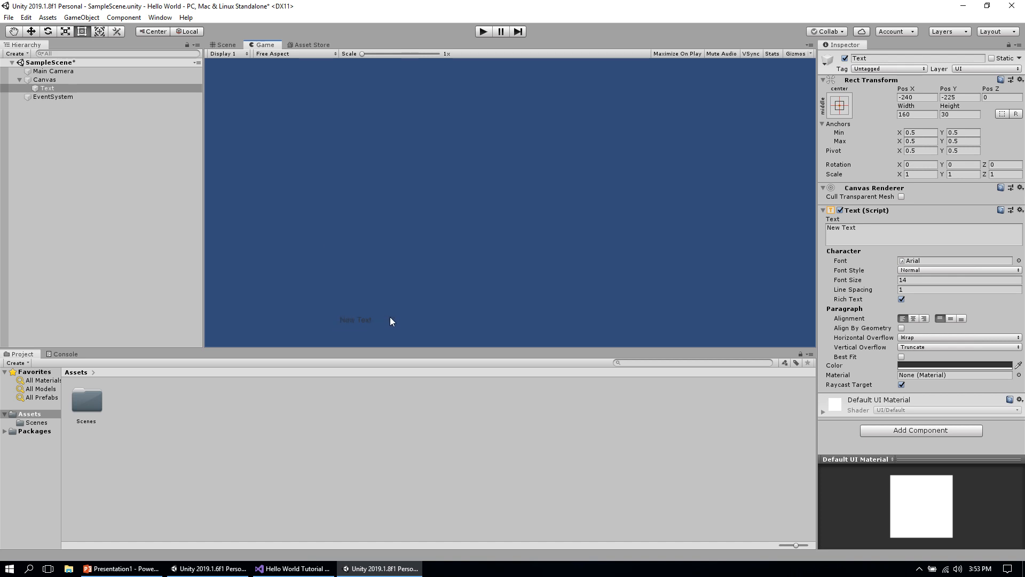
Step: Change the Text object's content to "Hello World!"
left_click(897, 227)
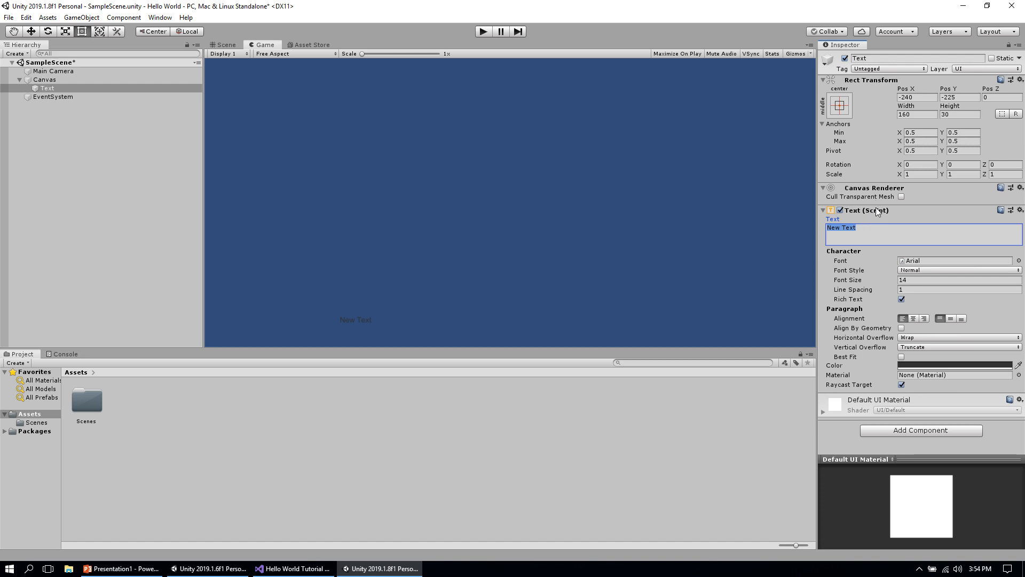
left_click(864, 228)
key("BackSpace")
key("BackSpace")
key("BackSpace")
key("BackSpace")
key("BackSpace")
key("BackSpace")
key("BackSpace")
key("BackSpace")
type("Hello World!")
Step: Set the Text object's font size to 48
left_click(924, 280)
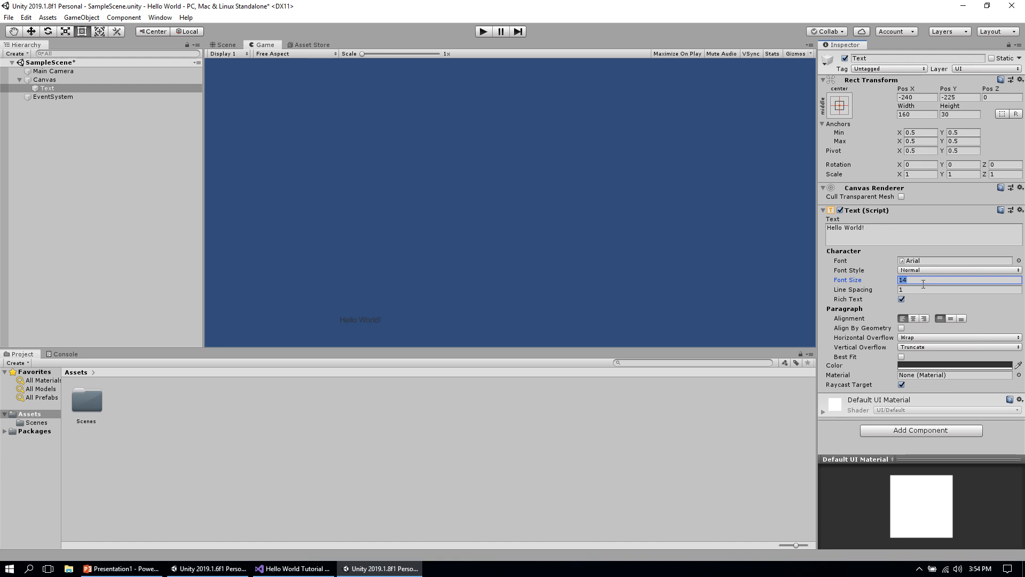
key("BackSpace")
type("48")
Step: Set both the horizontal and vertical overflow of the "Hello World!" text to Overflow
left_click(914, 338)
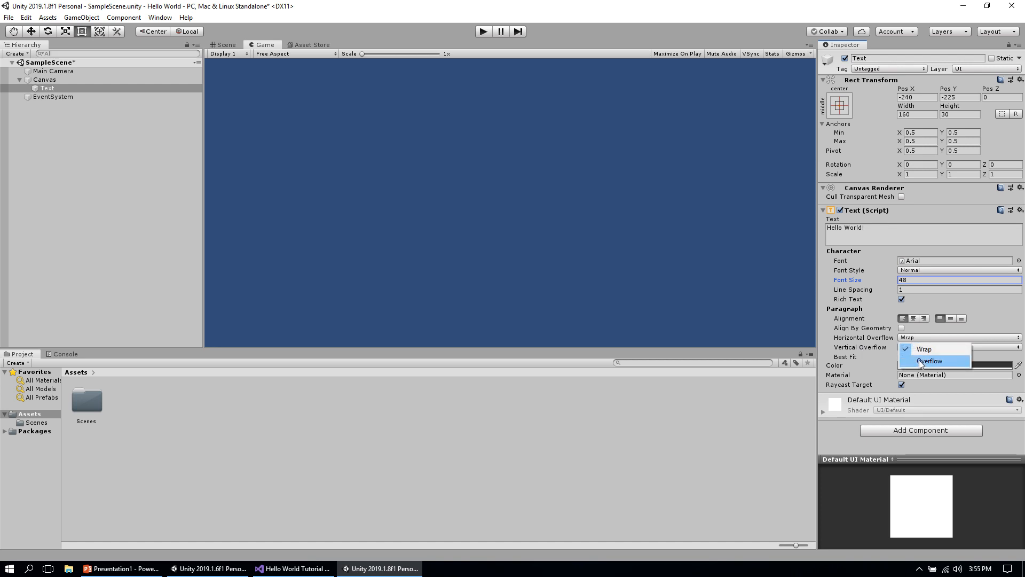
left_click(919, 360)
left_click(919, 347)
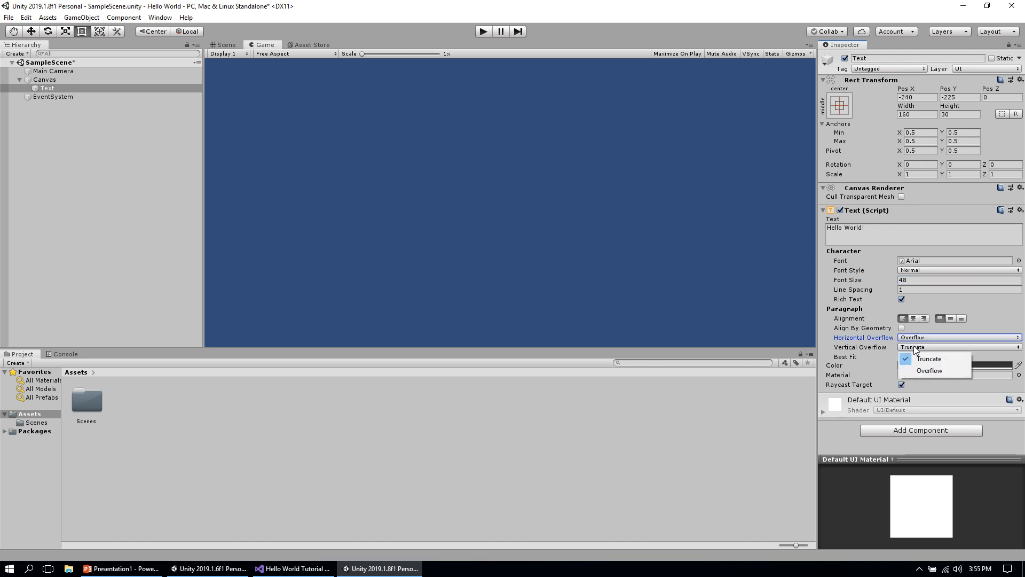
left_click(921, 372)
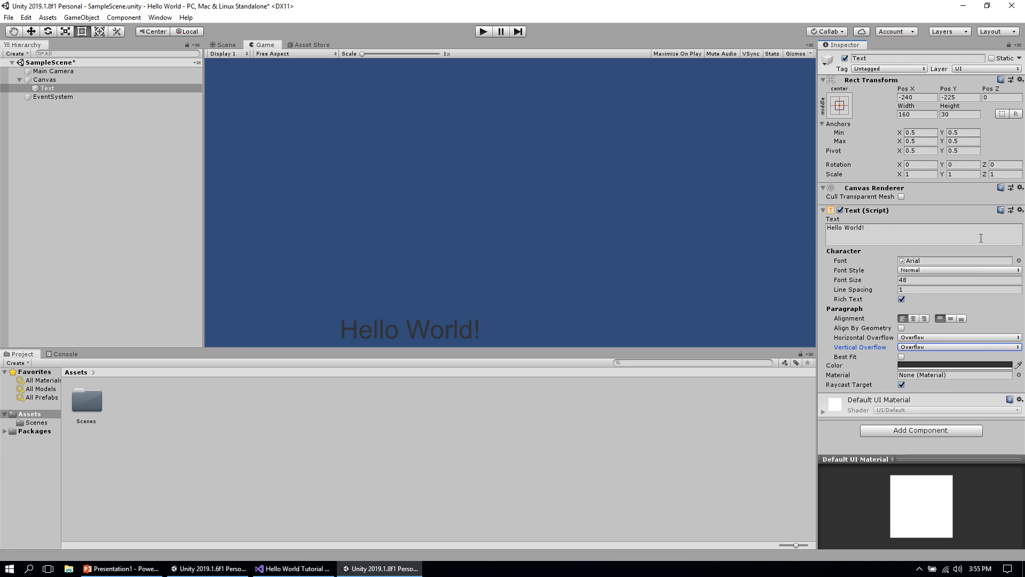
Step: Change the colour of the "Hello World!" text to bright red (F61D1D)
left_click(933, 366)
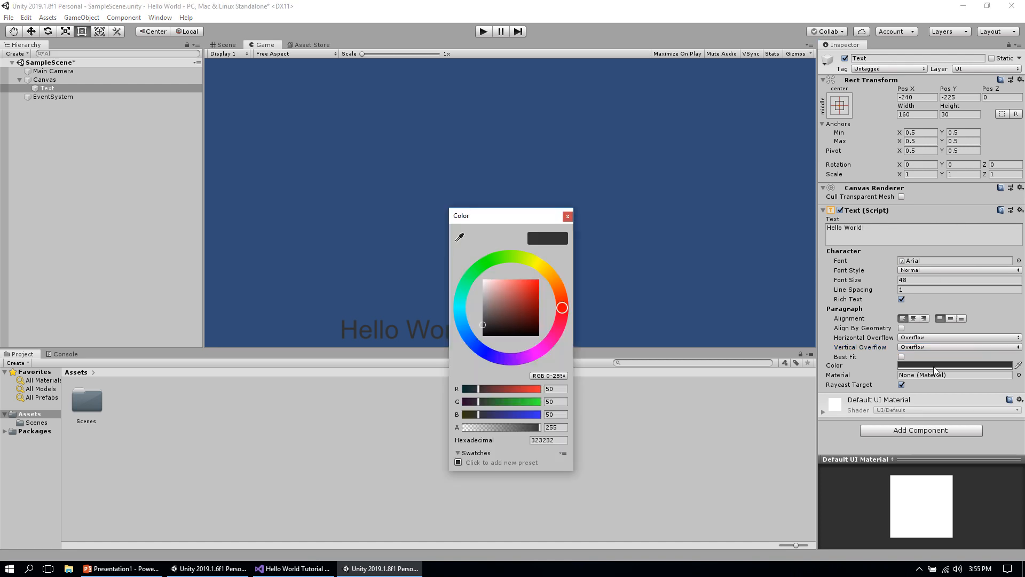
left_click(533, 282)
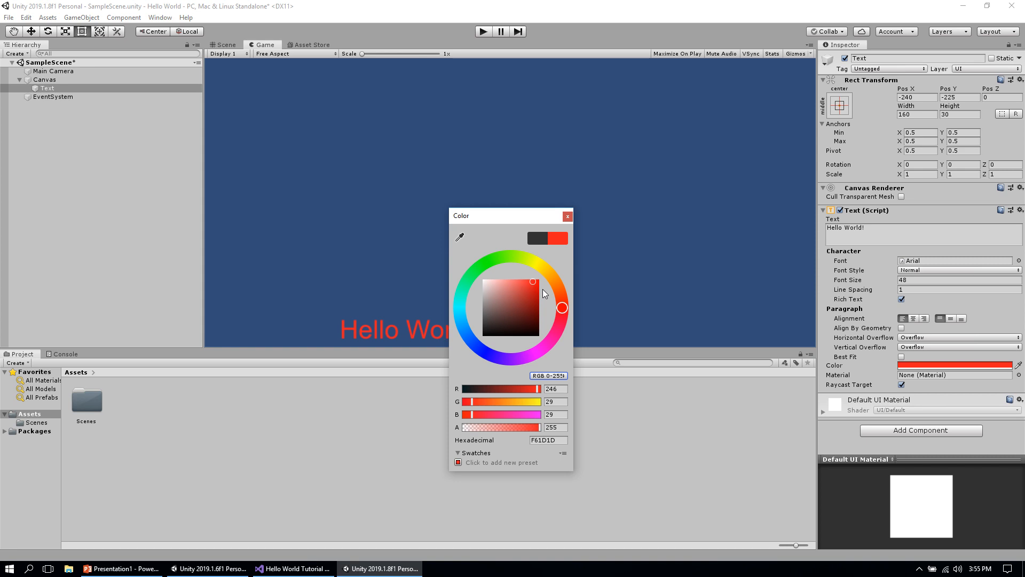
left_click(567, 215)
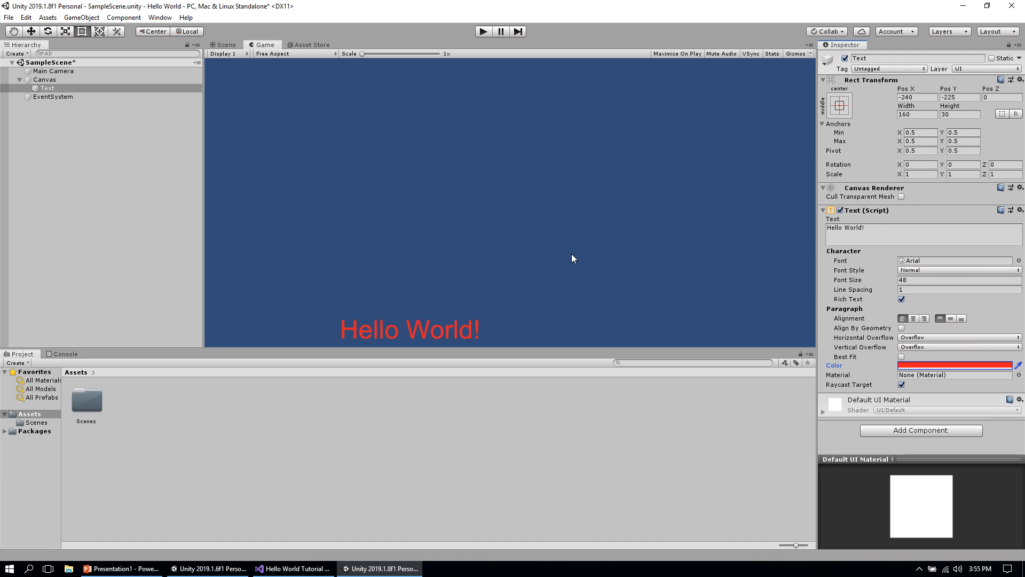
Step: Centre the Text object on the canvas by setting its Pos X and Pos Y to 0, and deselect it
left_click(232, 44)
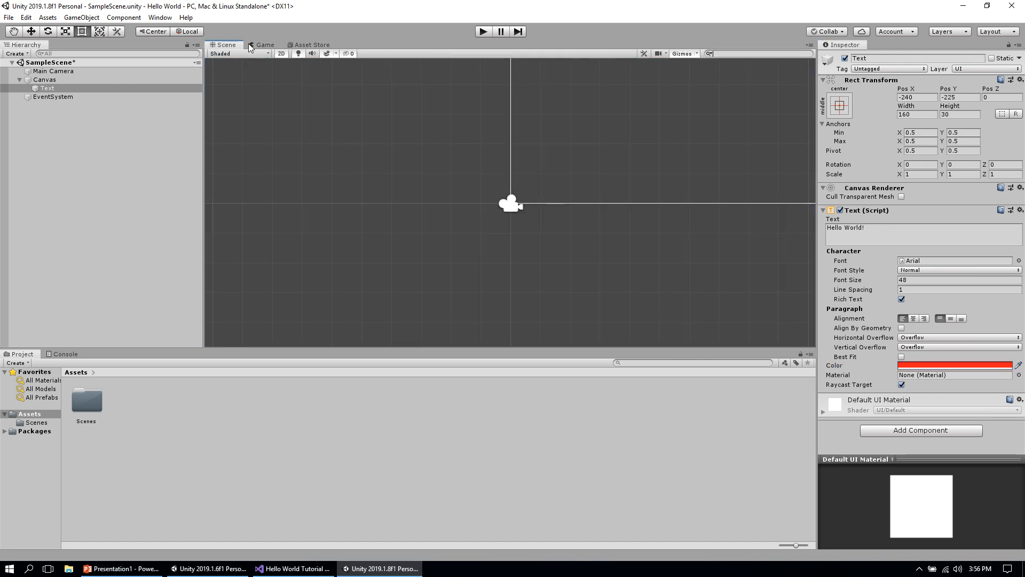
left_click(257, 45)
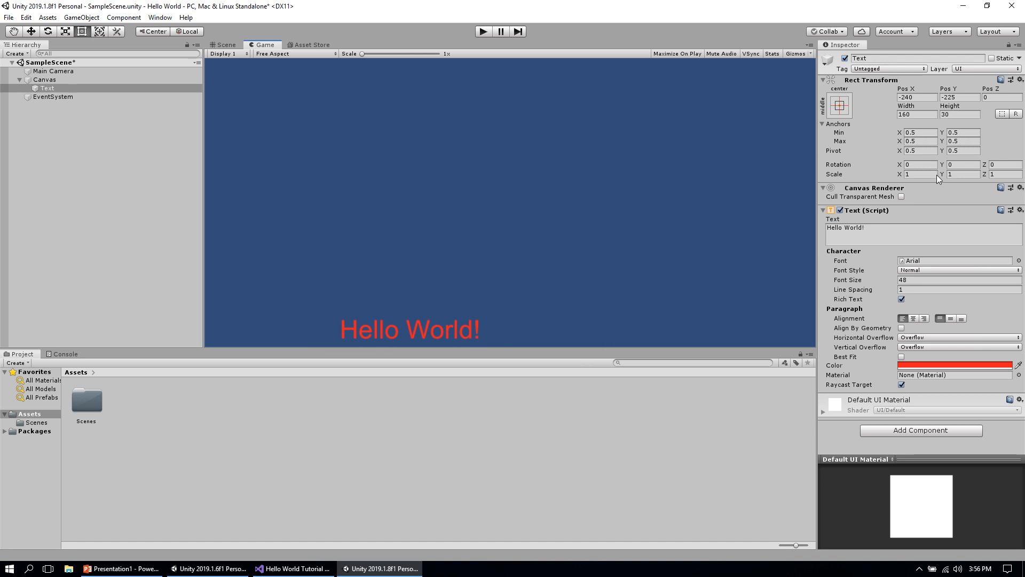
left_click(918, 96)
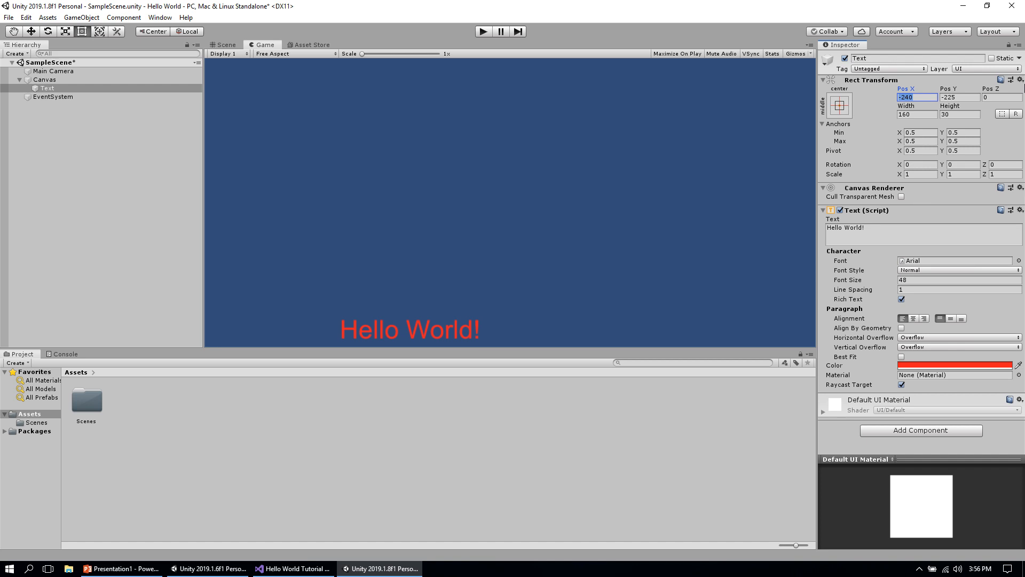
key("BackSpace")
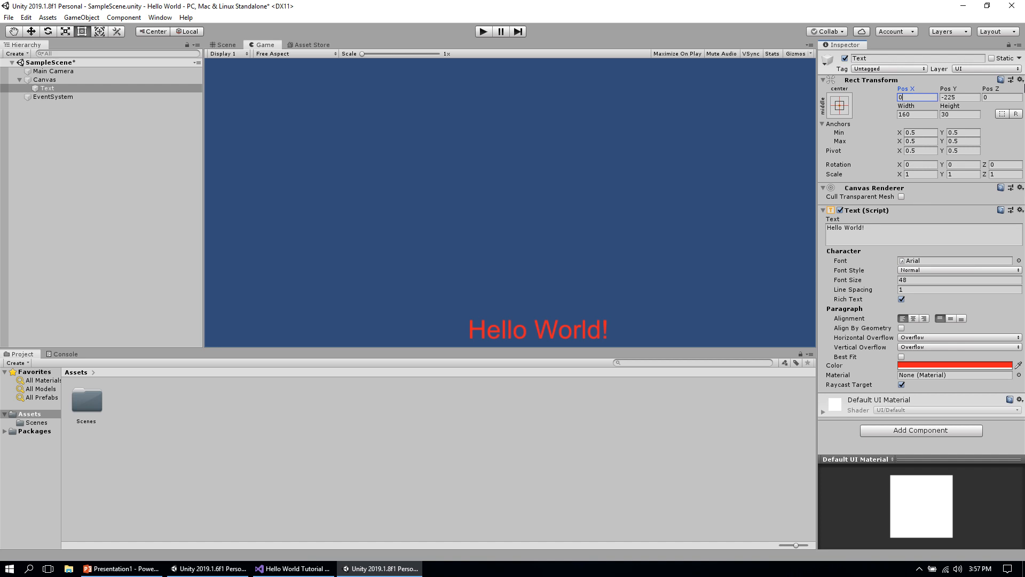
mouse_move(1024, 0)
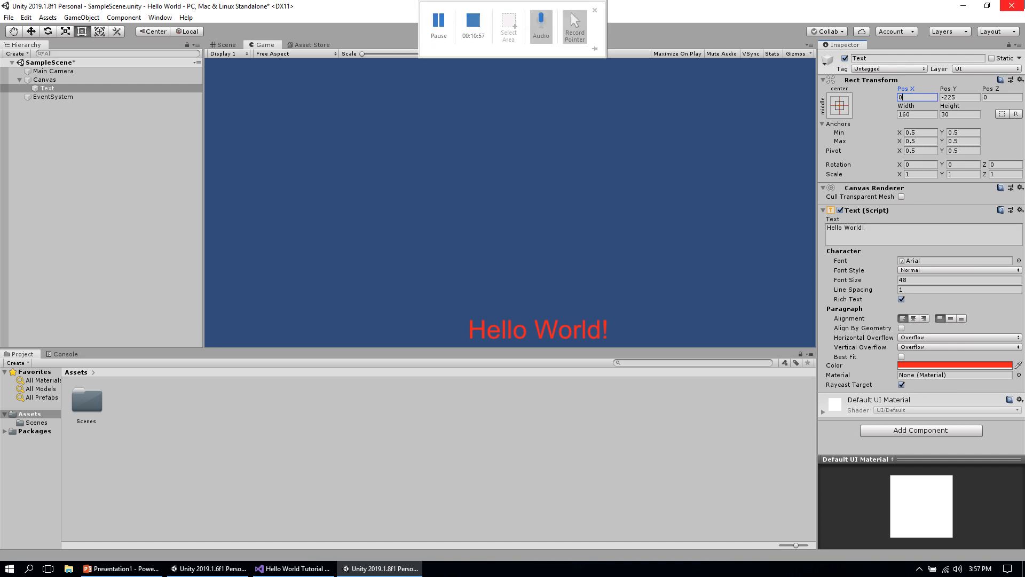
left_click(958, 99)
type("0")
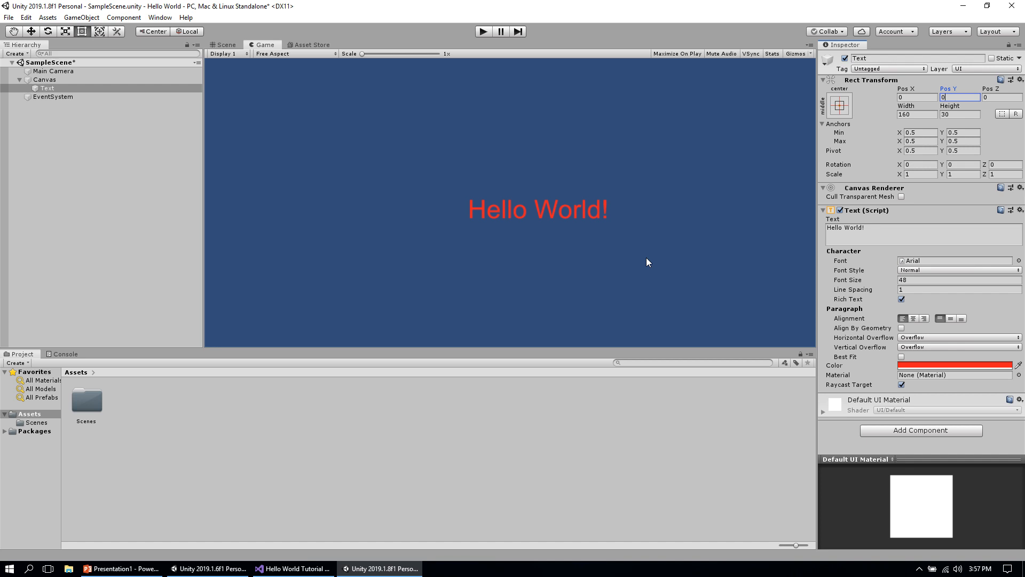
left_click(178, 106)
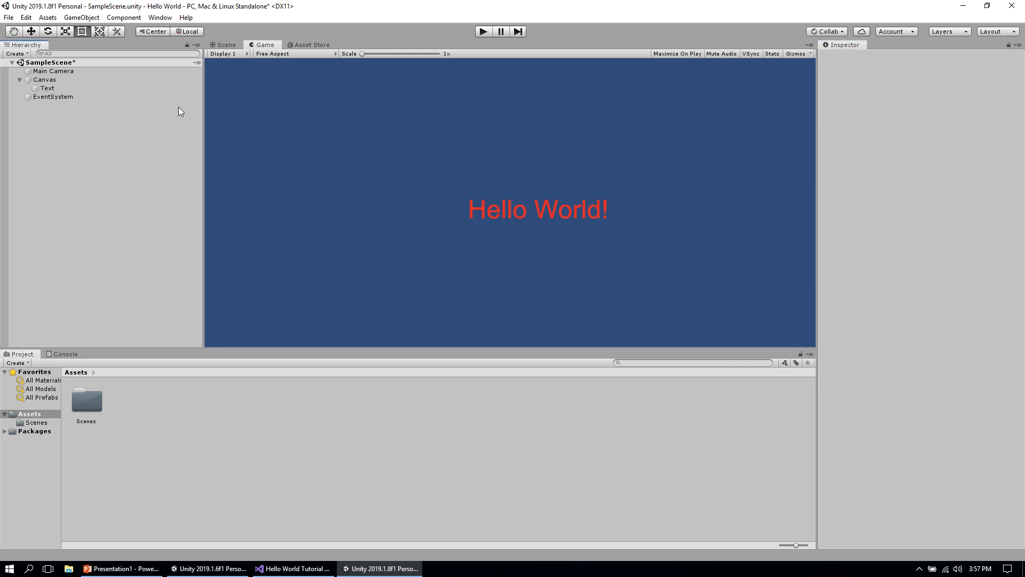
Step: Check the Canvas's Render Mode options, keeping Screen Space - Overlay, and set its UI Scale Mode to Scale With Screen Size
left_click(98, 79)
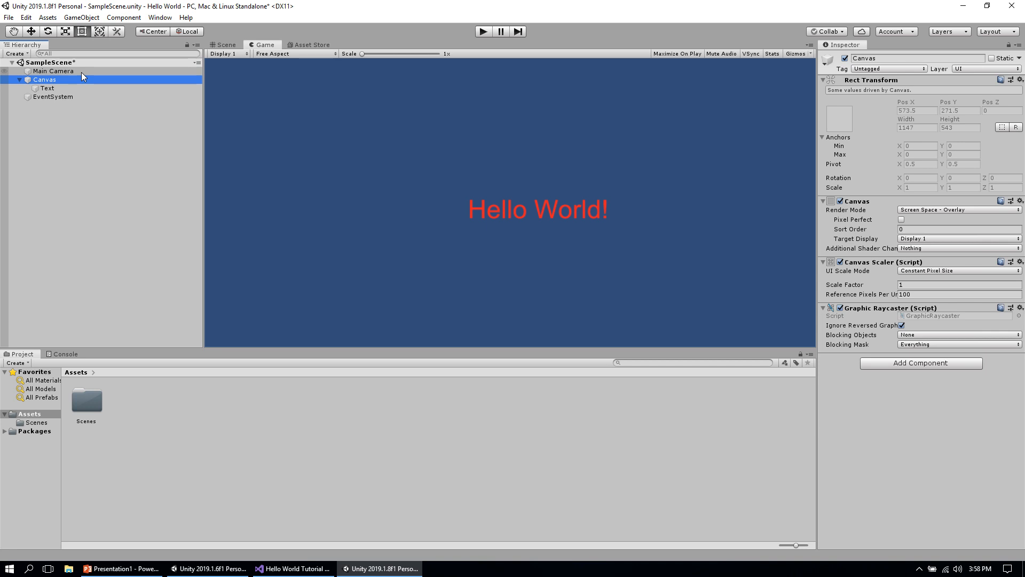
left_click(917, 209)
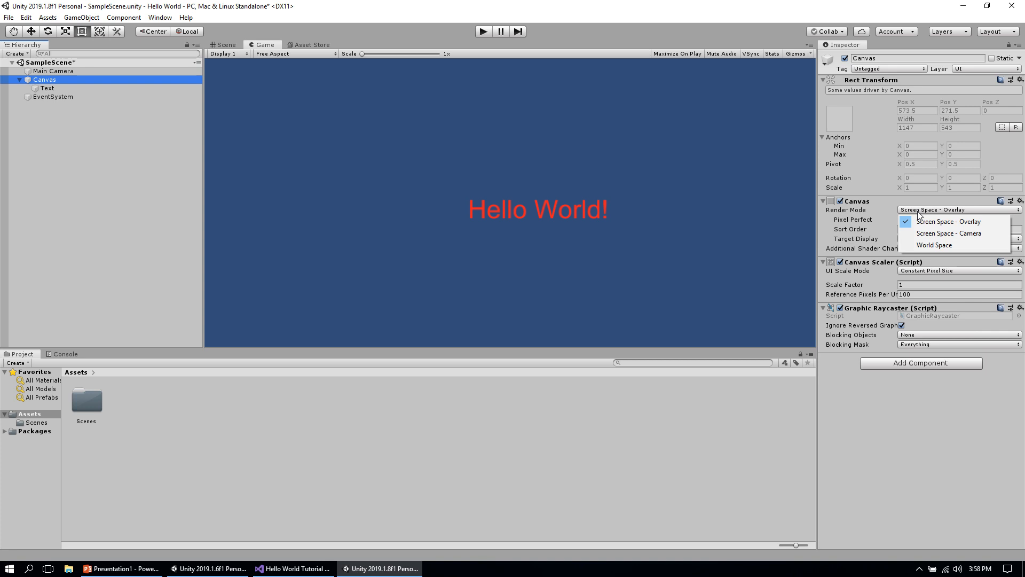
left_click(919, 210)
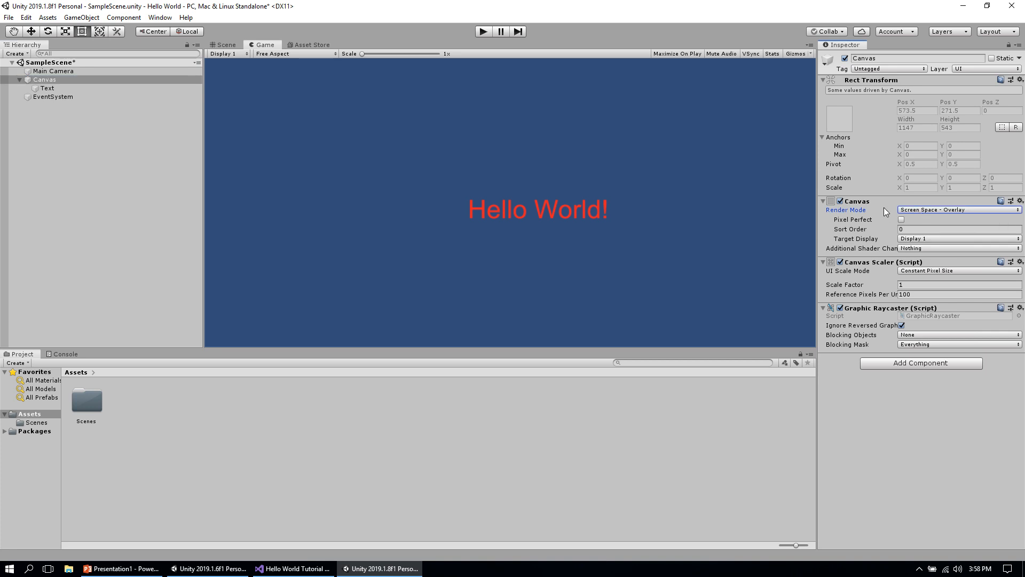
left_click(931, 269)
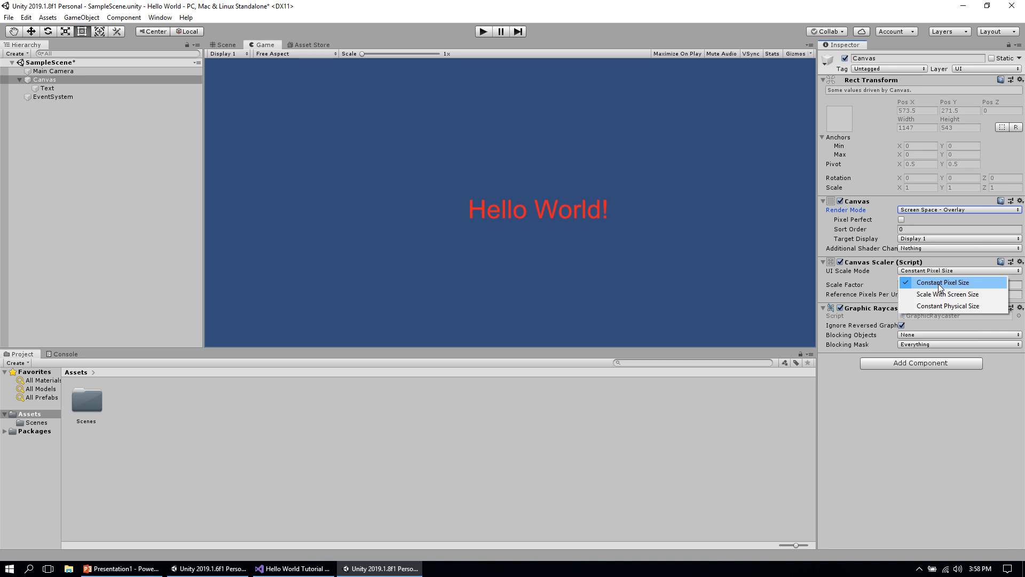
left_click(876, 278)
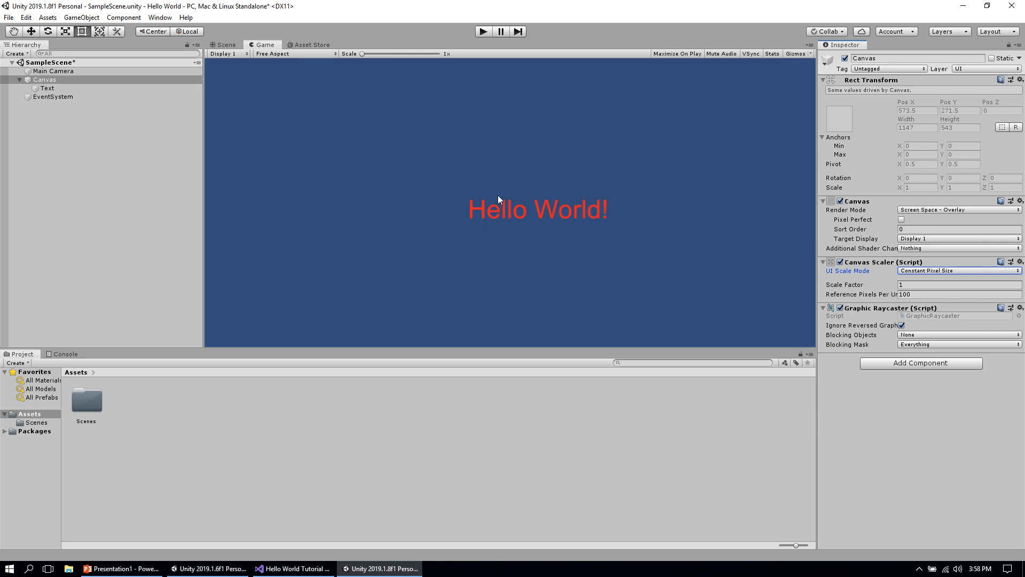
left_click(912, 271)
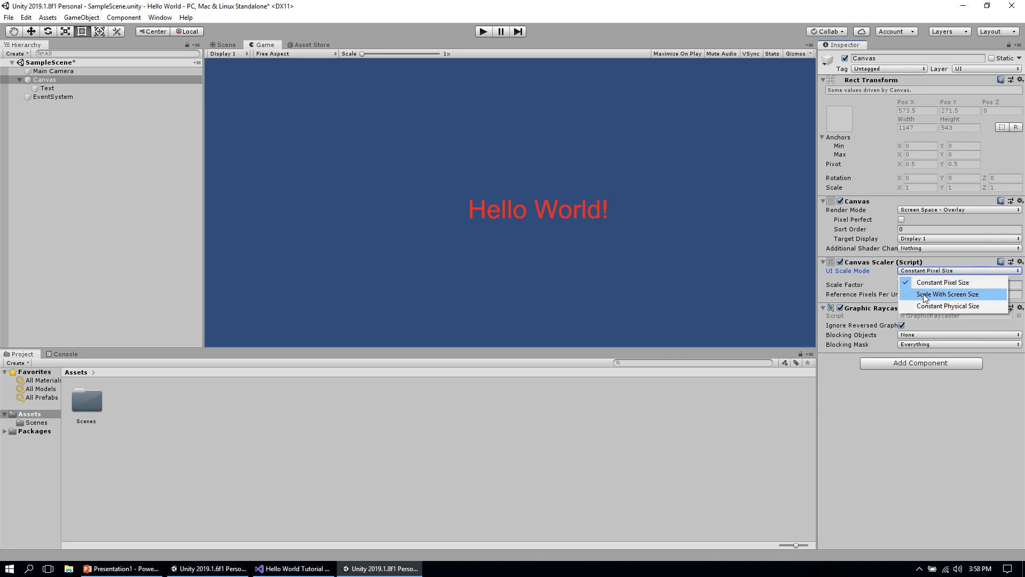
left_click(922, 295)
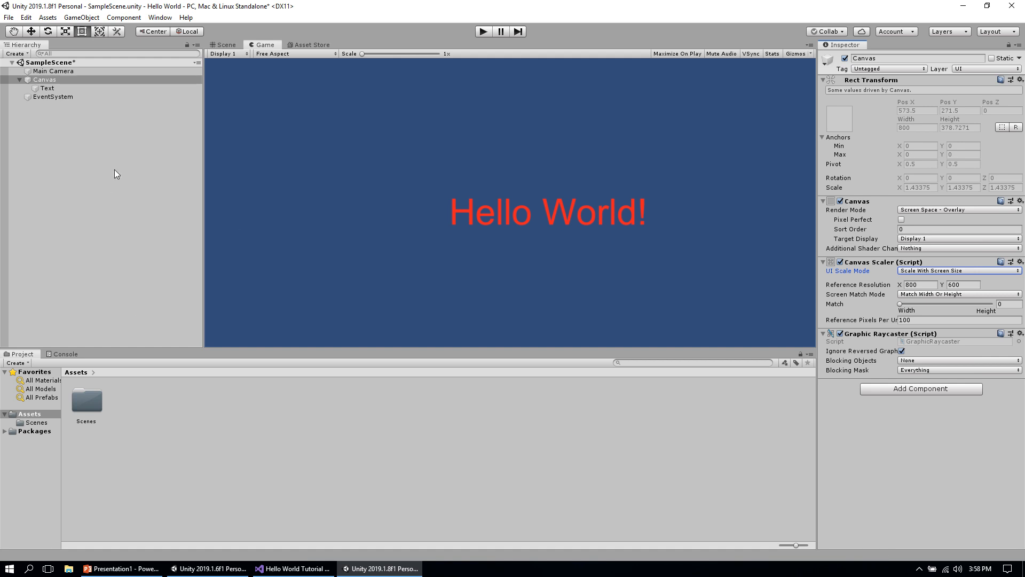
Step: Save the Hello World project
left_click(8, 18)
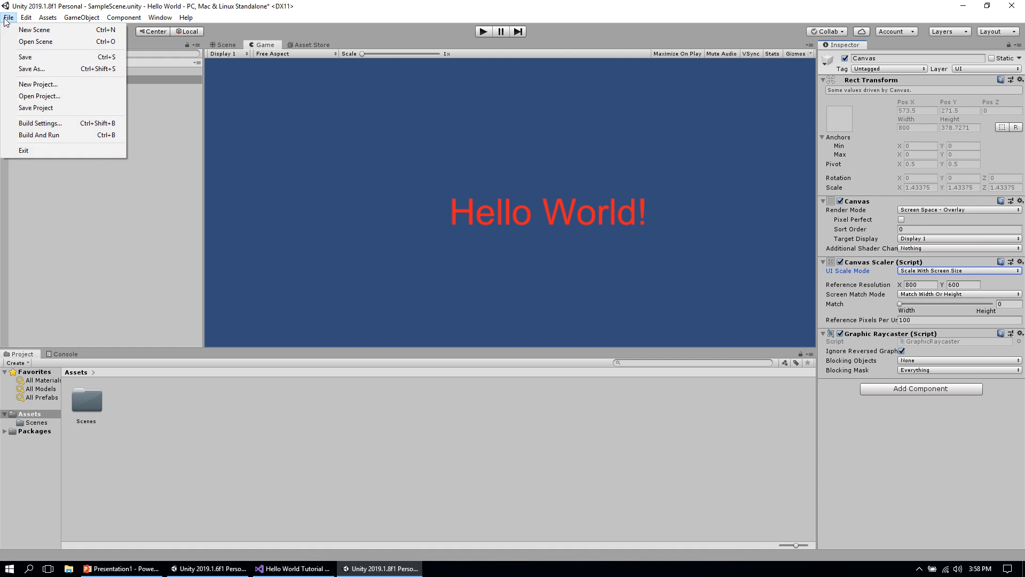
left_click(42, 109)
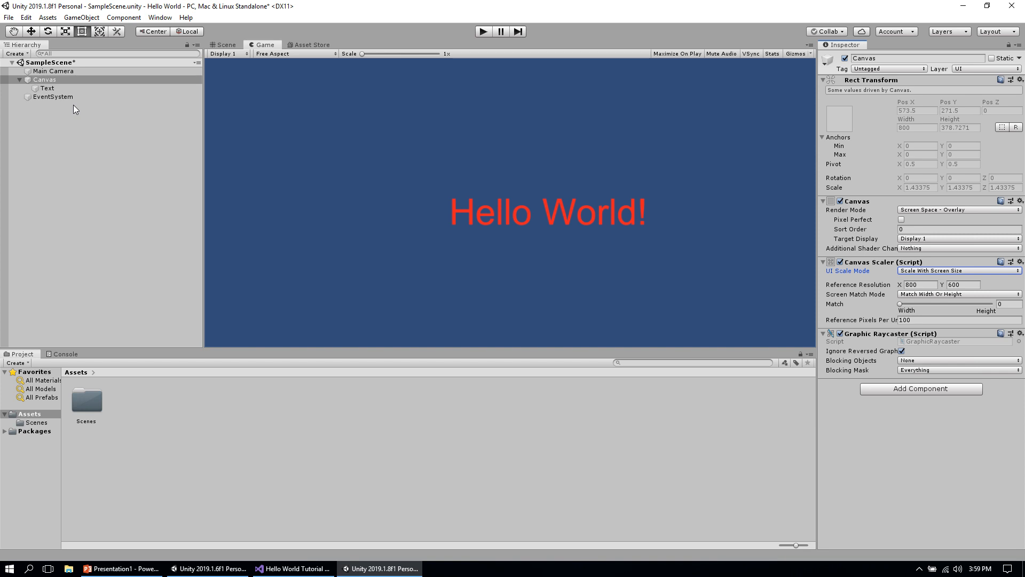
mouse_move(478, 25)
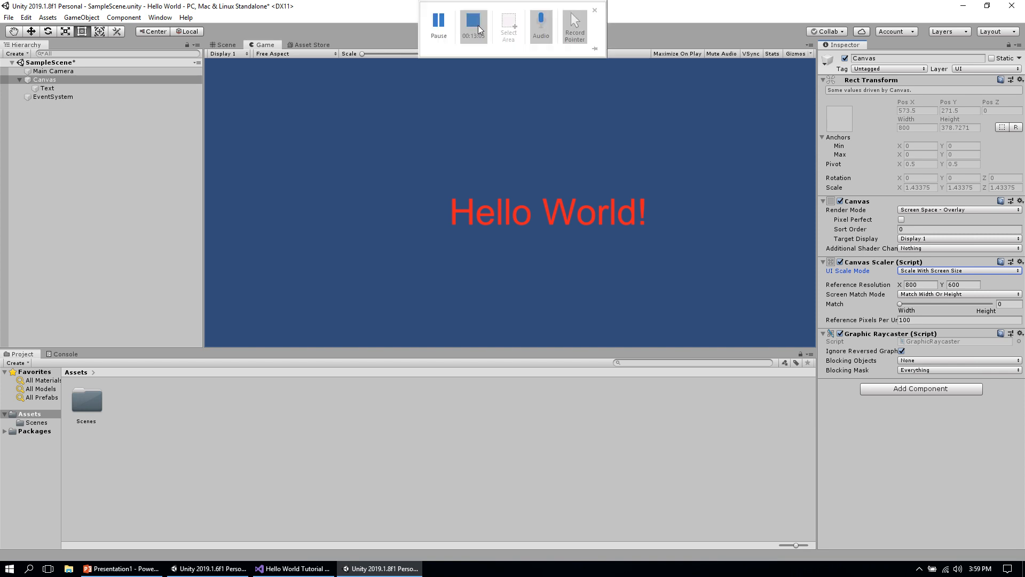